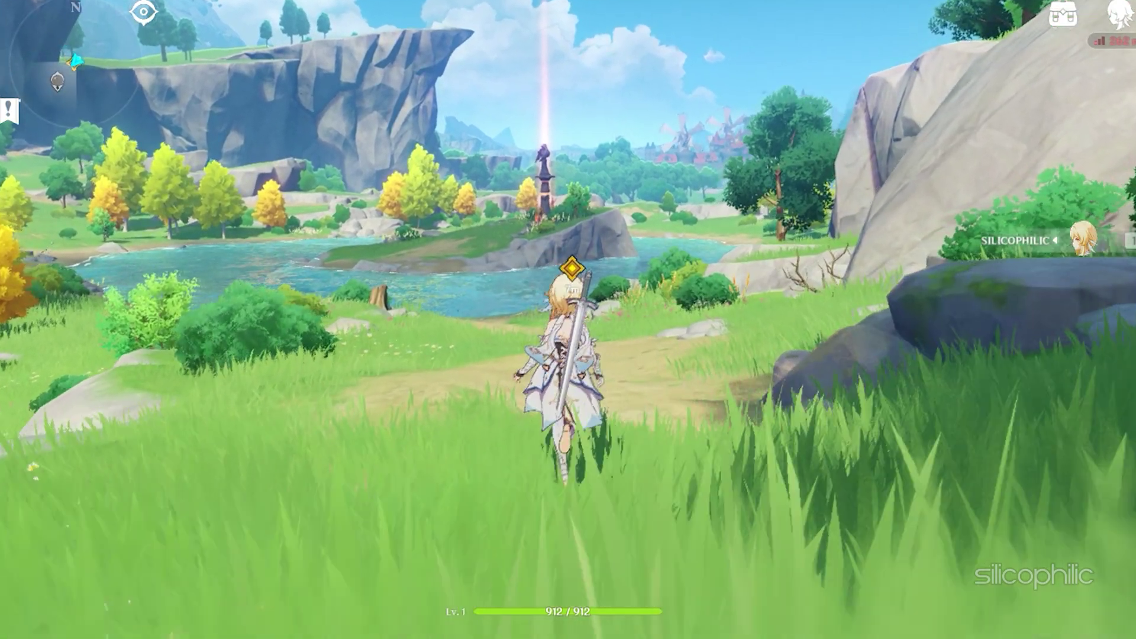
Run along the dirt path to the waypoint, then swim into Starfell Lake toward the island
{"action": "key", "text": "w"}
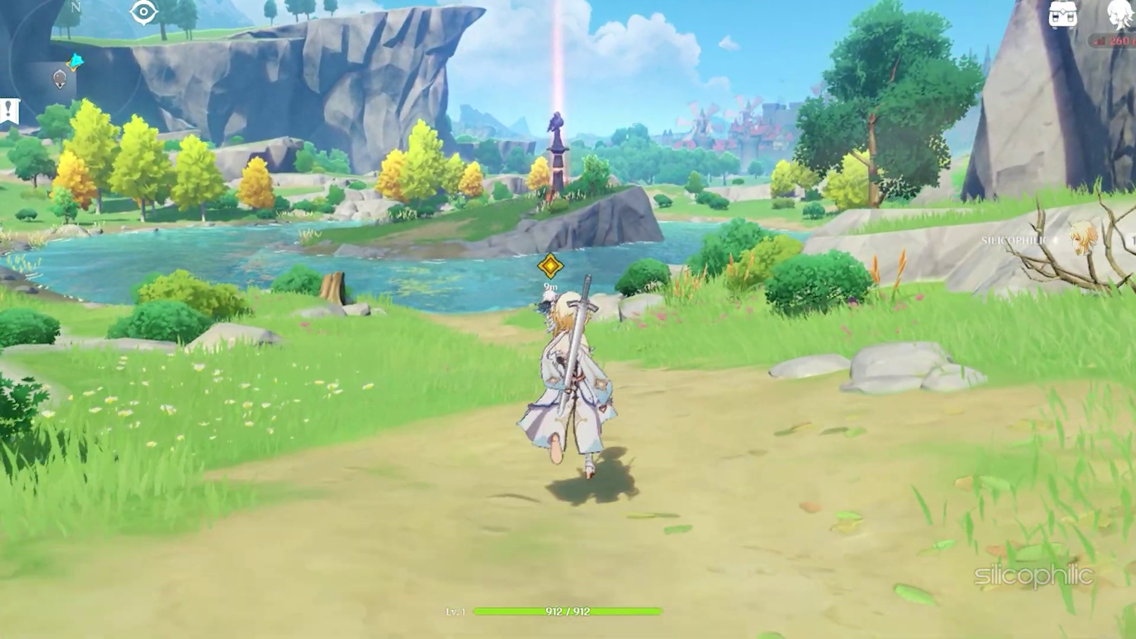
{"action": "key", "text": "w"}
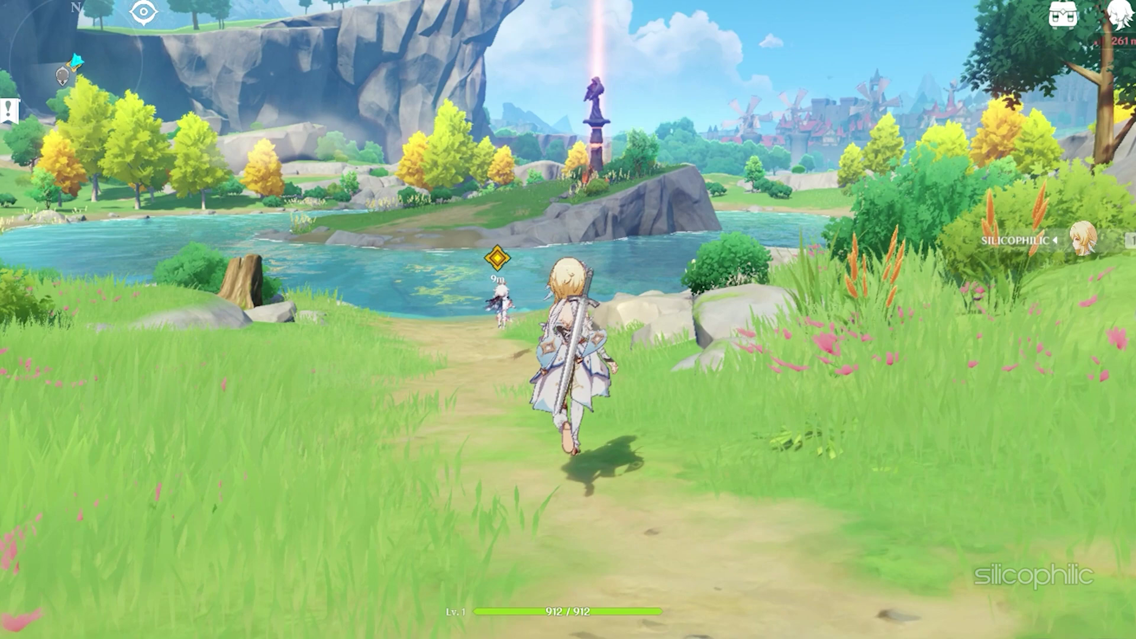
{"action": "key", "text": "w"}
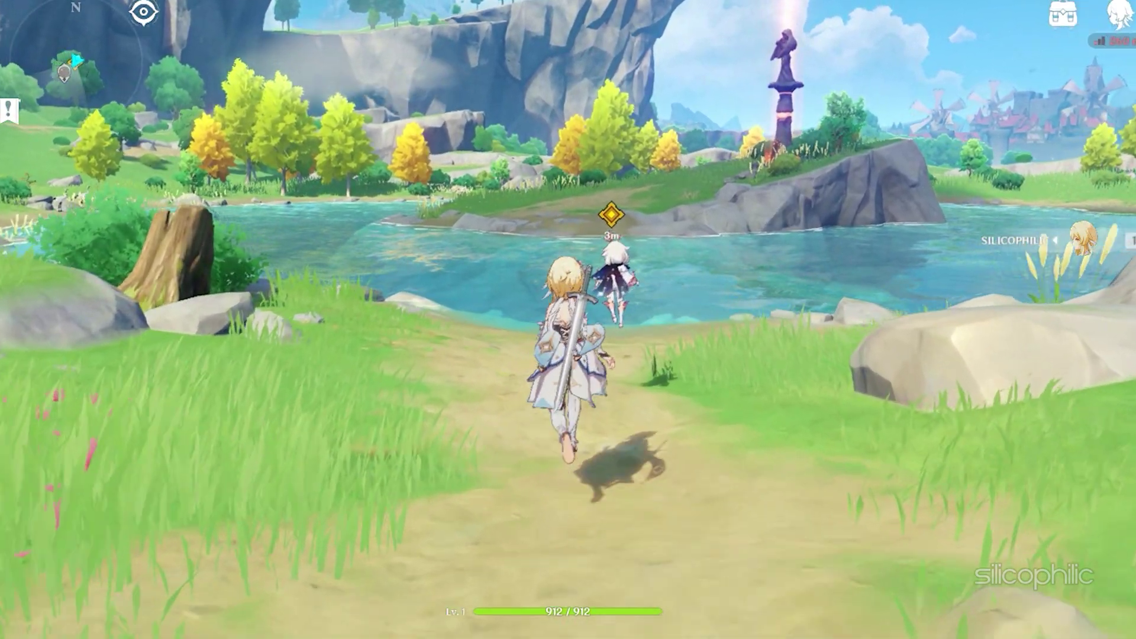
{"action": "key", "text": "w"}
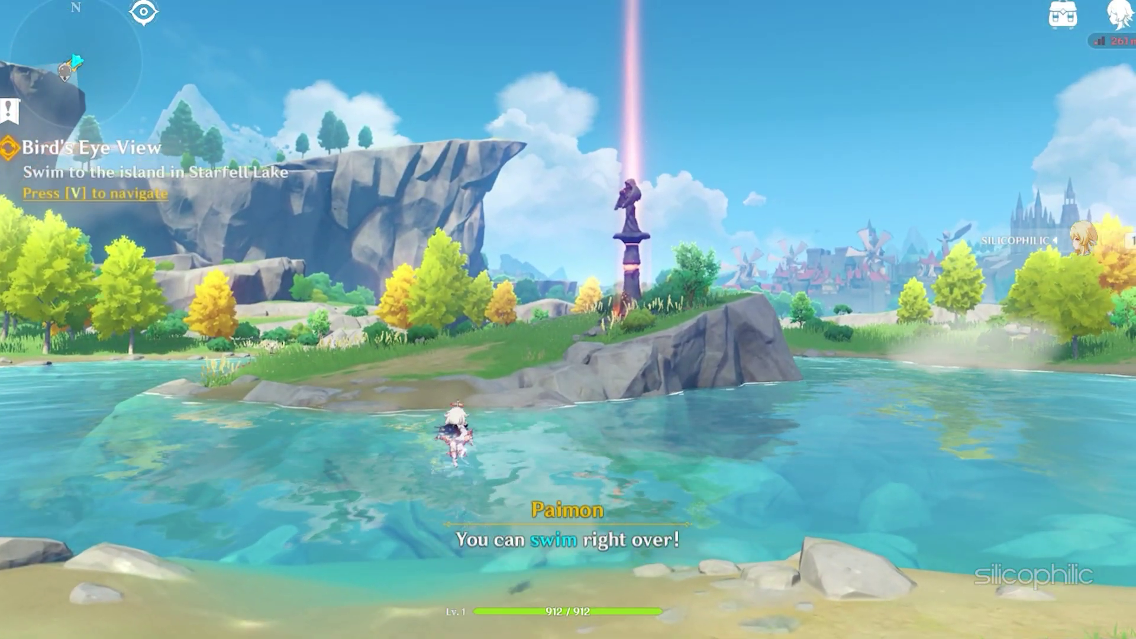
{"action": "key", "text": "w"}
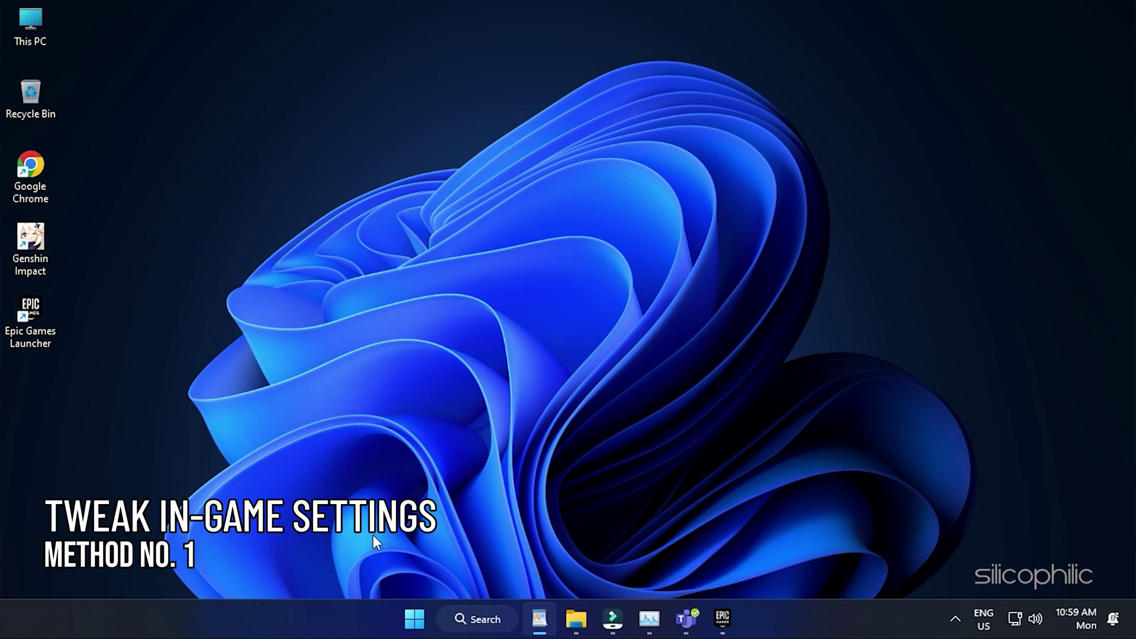
Open the Epic Games Launcher and launch Genshin Impact from its Library
{"action": "double_click", "coordinate": [44, 332]}
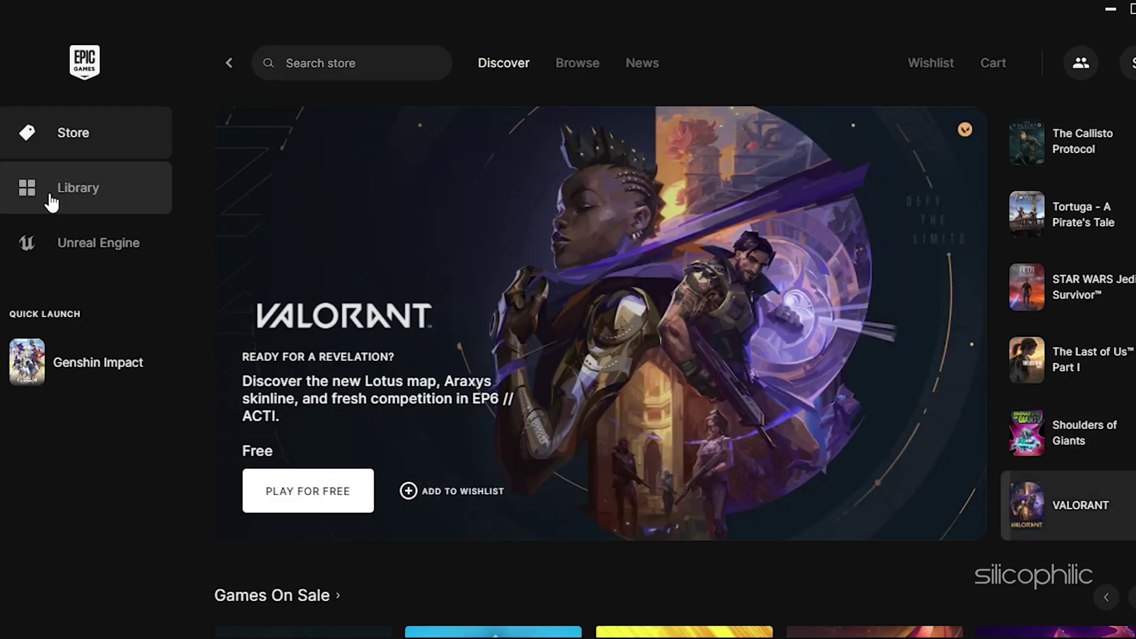
{"action": "left_click", "coordinate": [51, 190]}
{"action": "scroll", "coordinate": [237, 503], "scroll_direction": "down", "scroll_amount": 3}
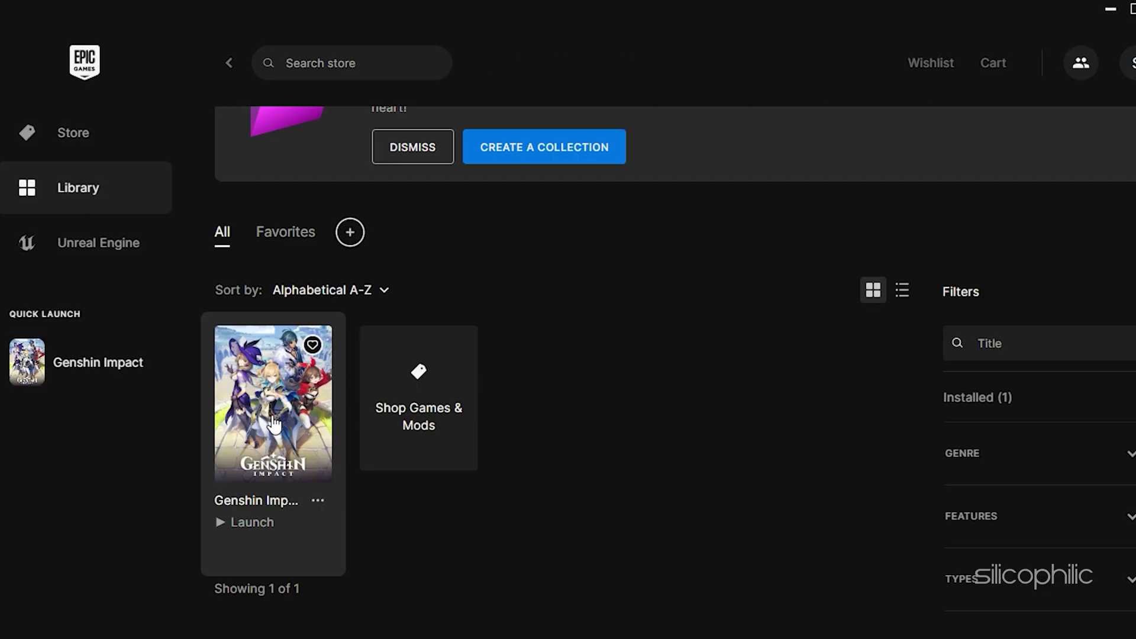
{"action": "left_click", "coordinate": [255, 456]}
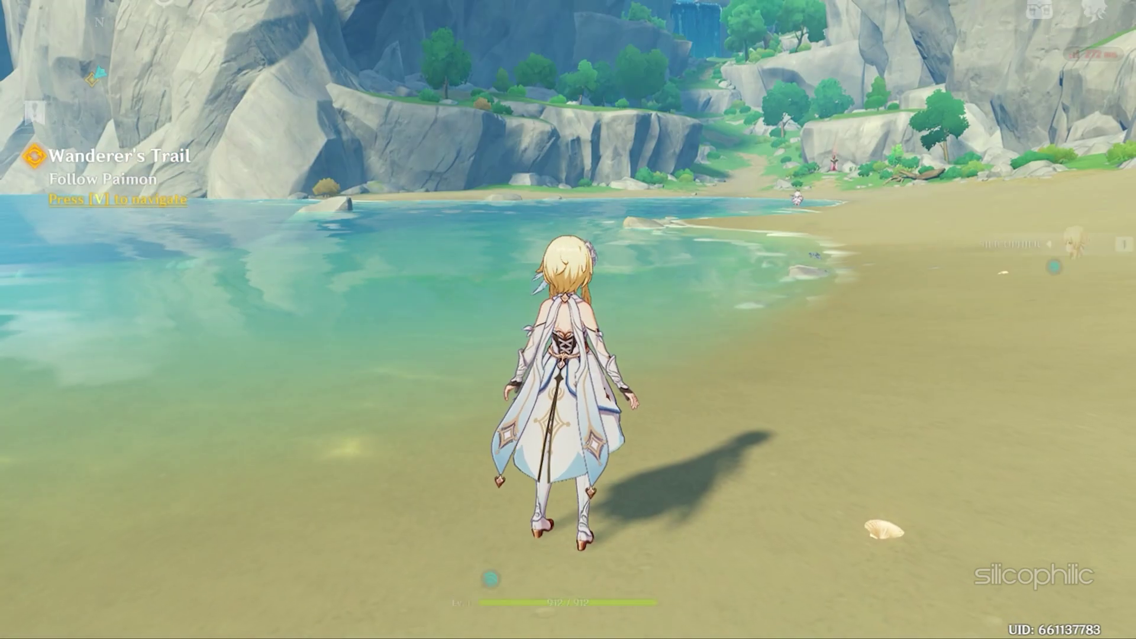
In Graphics settings, set Graphics Quality to Custom and Display Mode to 1920x1080 Fullscreen
{"action": "key", "text": "Escape"}
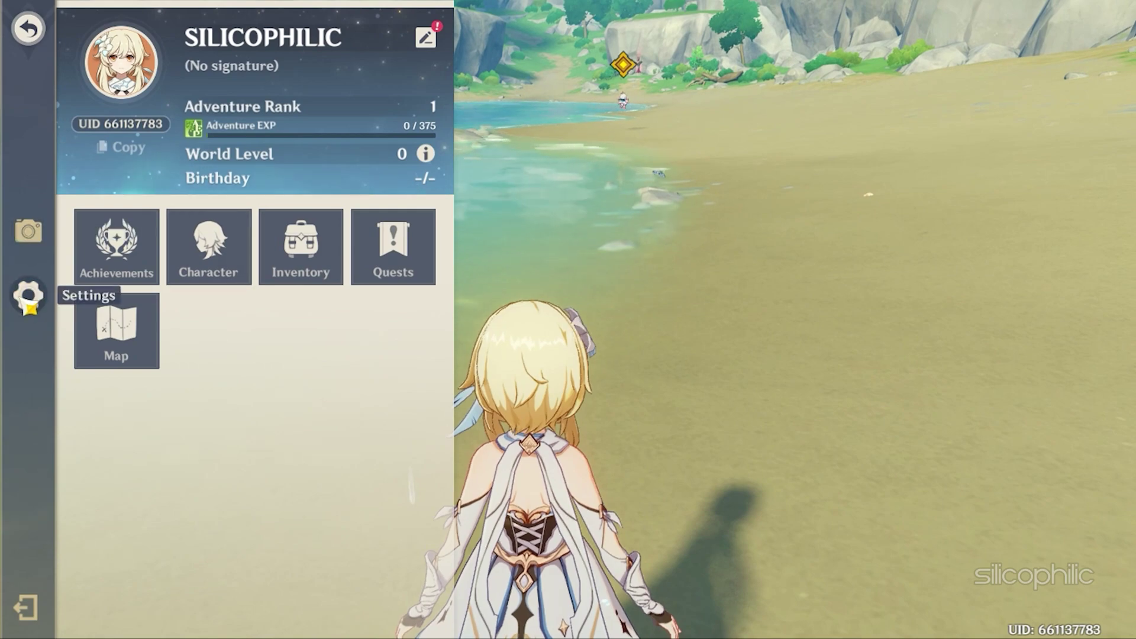
{"action": "left_click", "coordinate": [28, 296]}
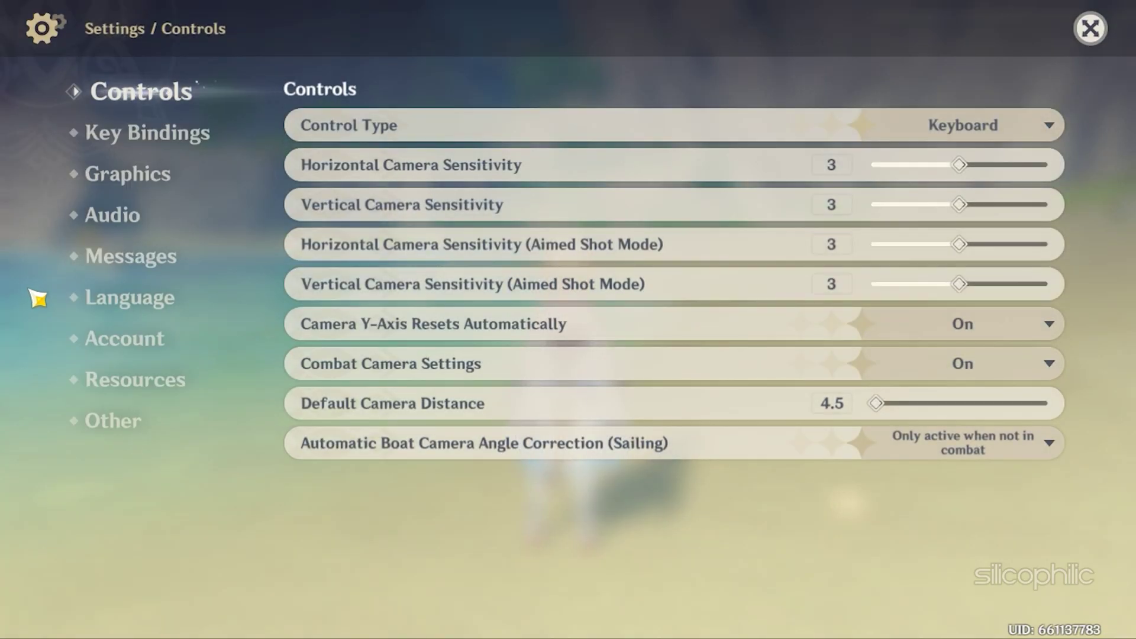
{"action": "left_click", "coordinate": [143, 186]}
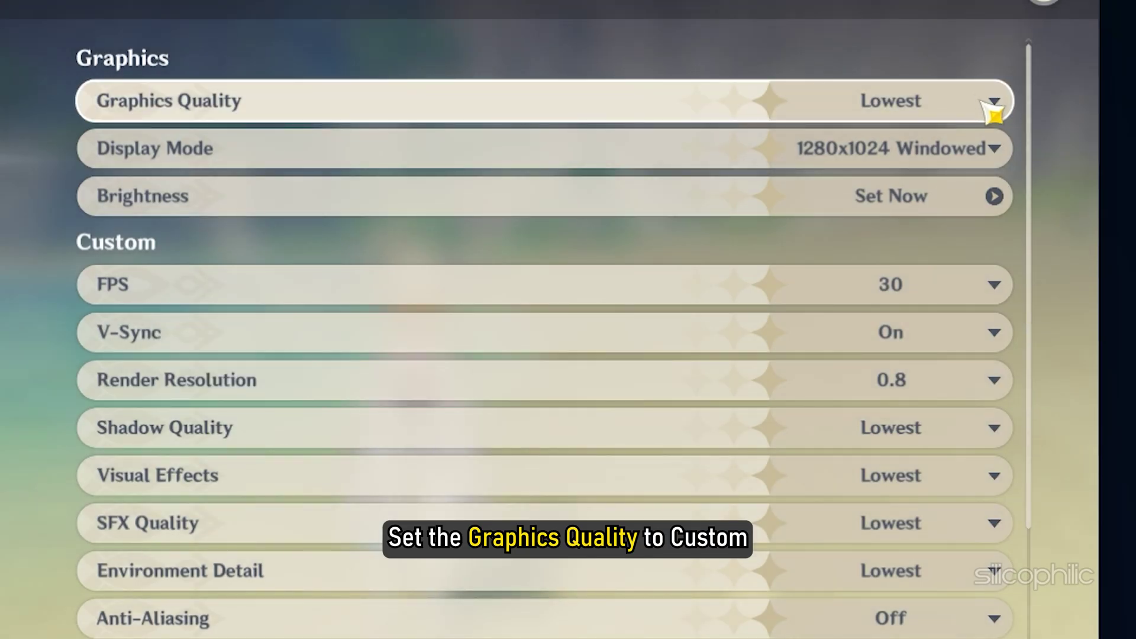
{"action": "left_click", "coordinate": [995, 112]}
{"action": "left_click", "coordinate": [925, 274]}
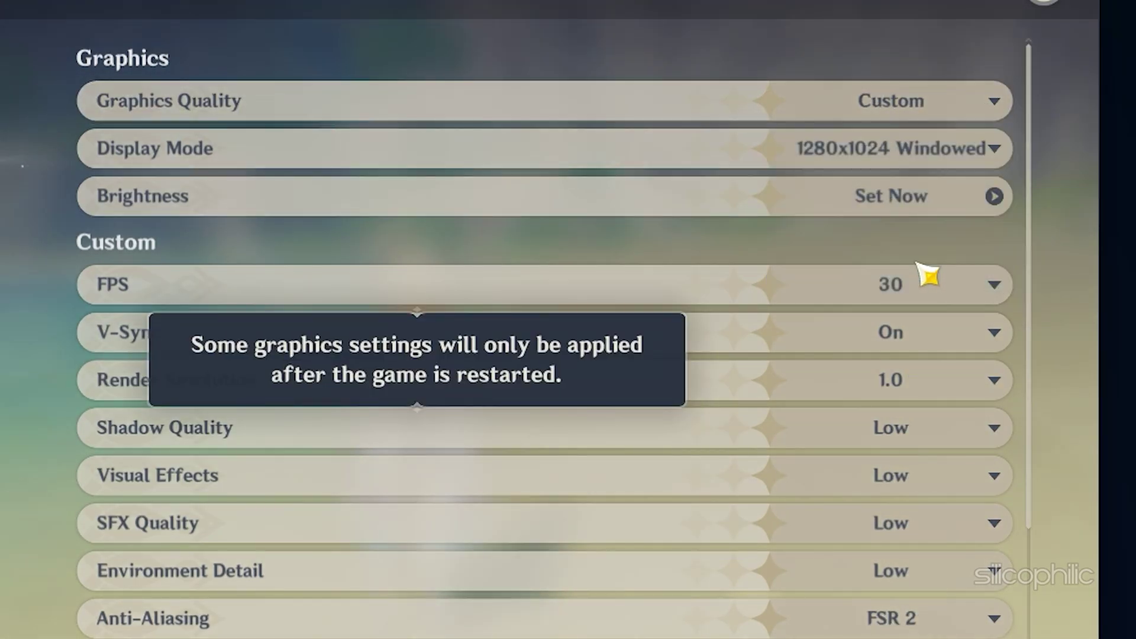
{"action": "left_click", "coordinate": [927, 155]}
{"action": "scroll", "coordinate": [928, 214], "scroll_direction": "up", "scroll_amount": 1}
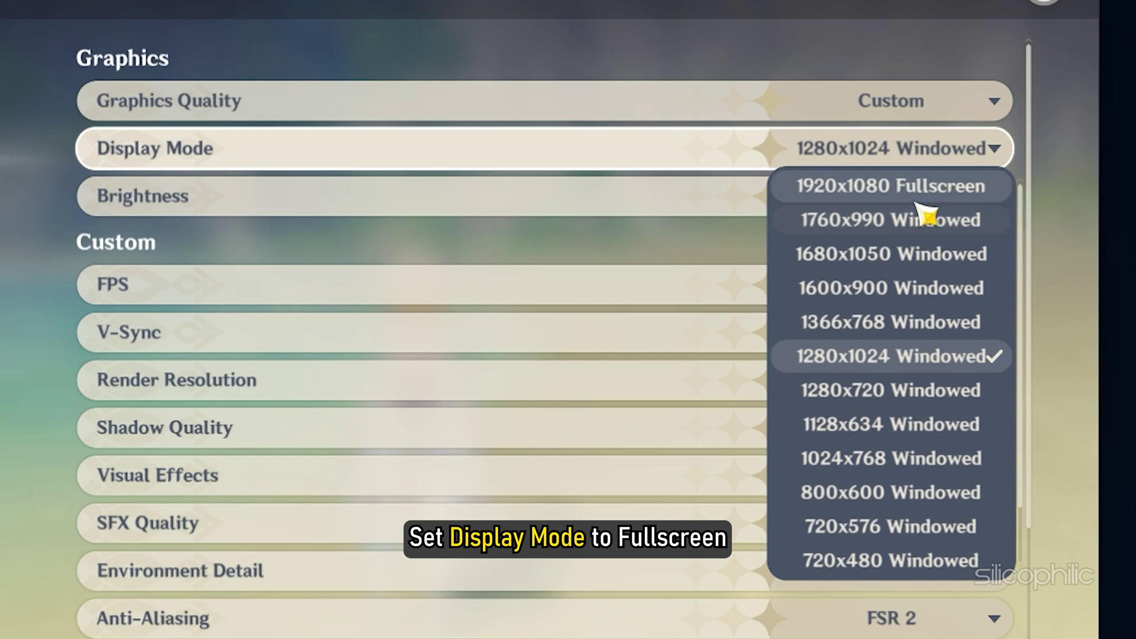
{"action": "left_click", "coordinate": [917, 198]}
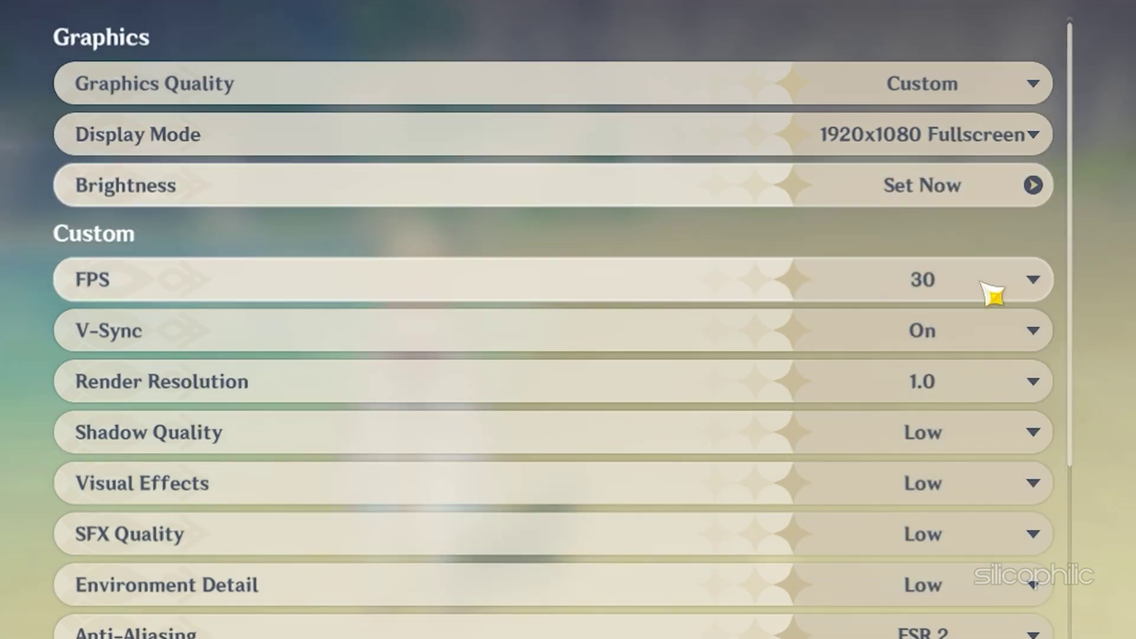
Cap FPS at 60, turn V-Sync off and set Render Resolution to 0.6
{"action": "left_click", "coordinate": [1034, 293]}
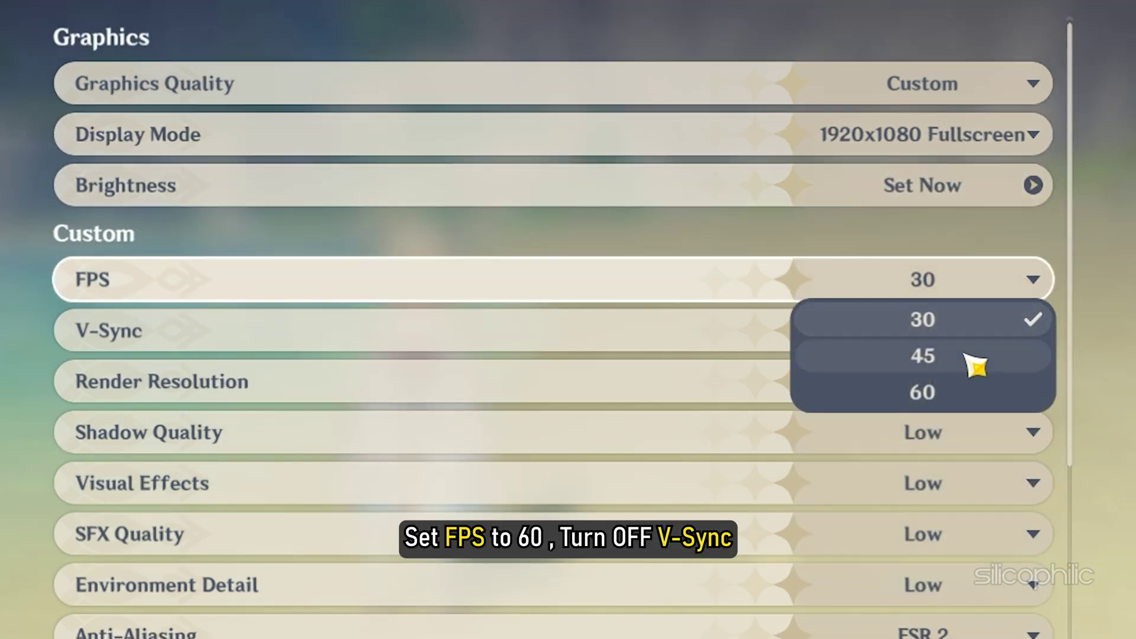
{"action": "left_click", "coordinate": [978, 396]}
{"action": "left_click", "coordinate": [1048, 346]}
{"action": "left_click", "coordinate": [979, 371]}
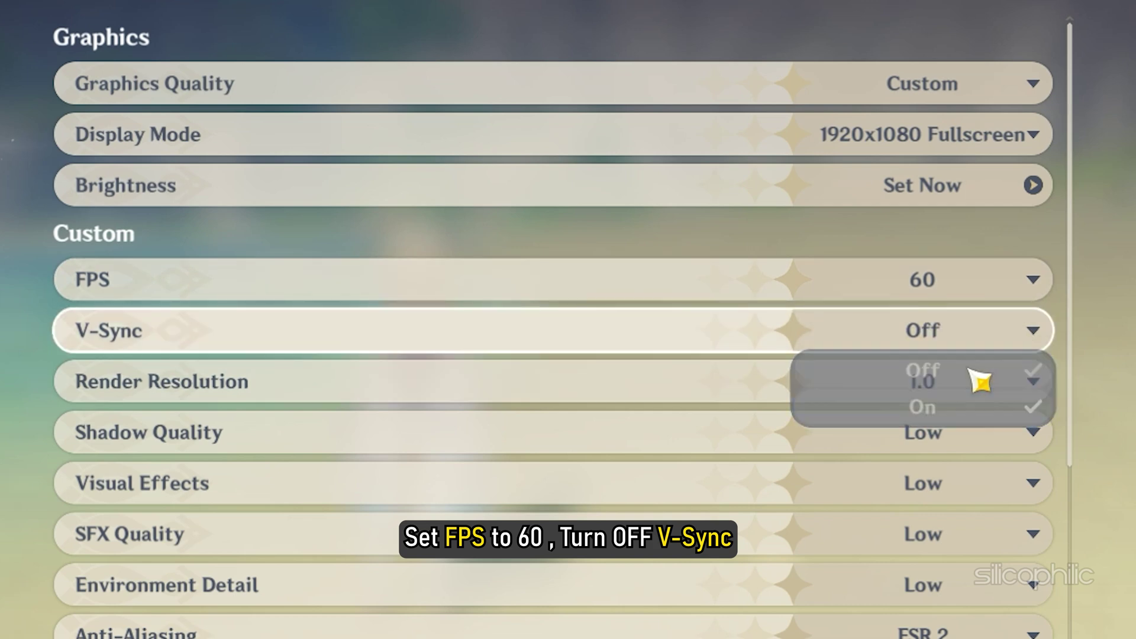
{"action": "left_click", "coordinate": [1029, 390]}
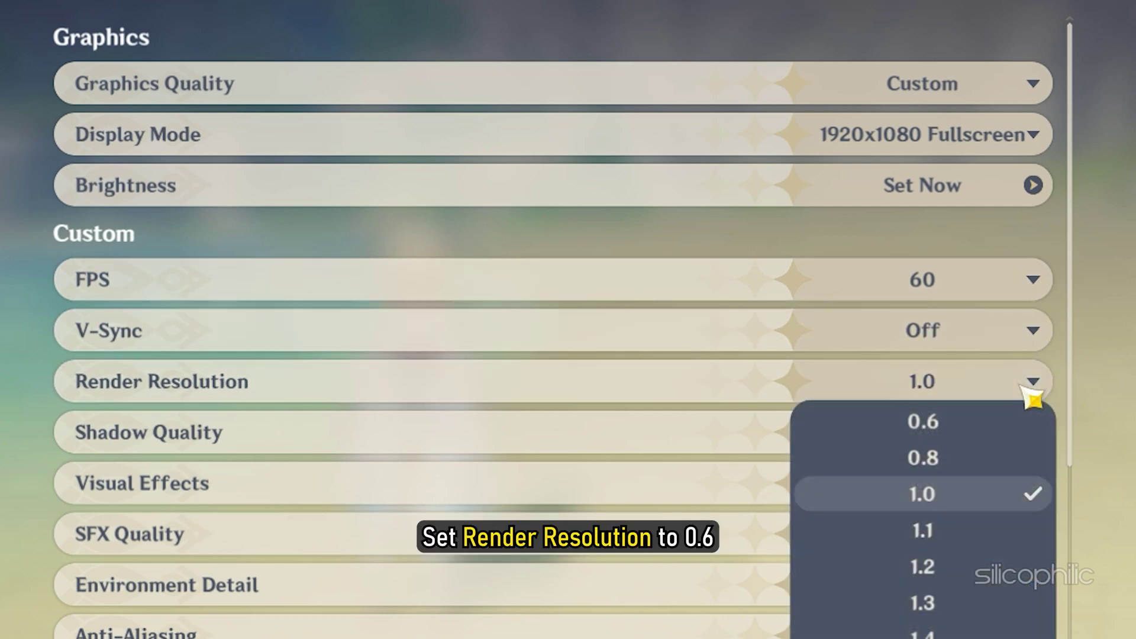
{"action": "left_click", "coordinate": [1010, 426]}
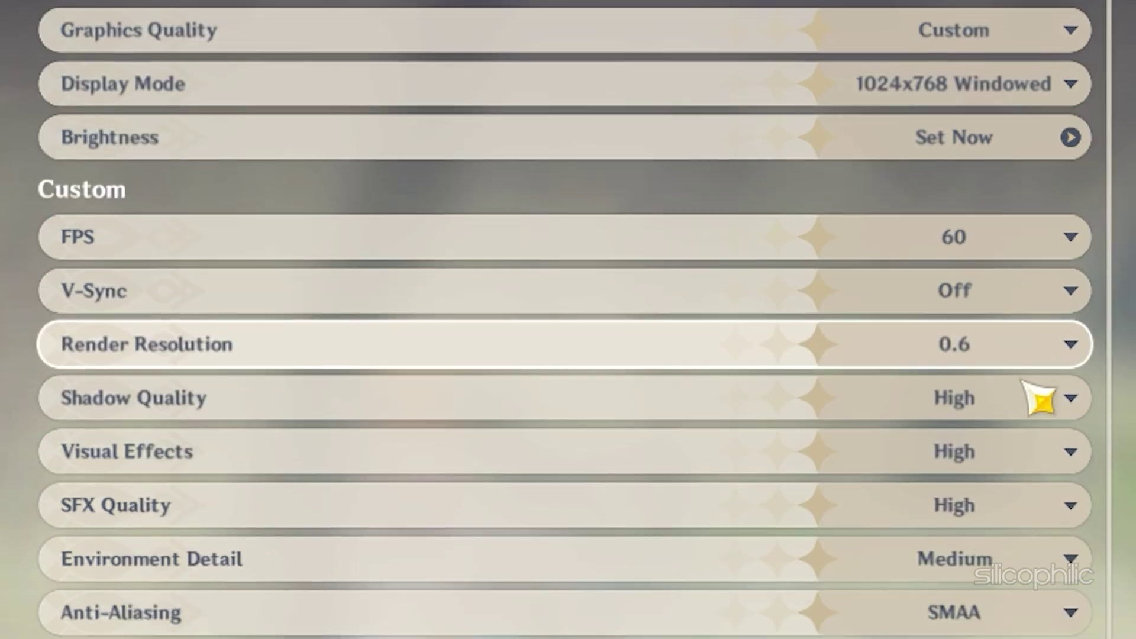
Set Shadow Quality, Visual Effects, SFX Quality and Environment Detail to Lowest
{"action": "scroll", "coordinate": [1040, 401], "scroll_direction": "down", "scroll_amount": 3}
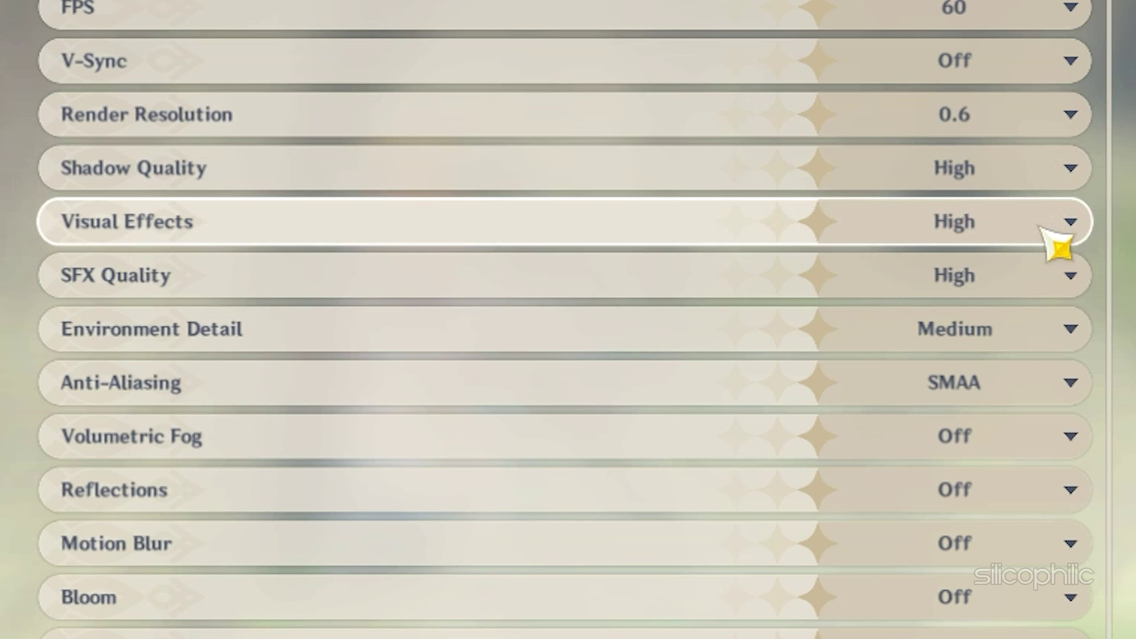
{"action": "left_click", "coordinate": [1076, 177]}
{"action": "left_click", "coordinate": [1041, 213]}
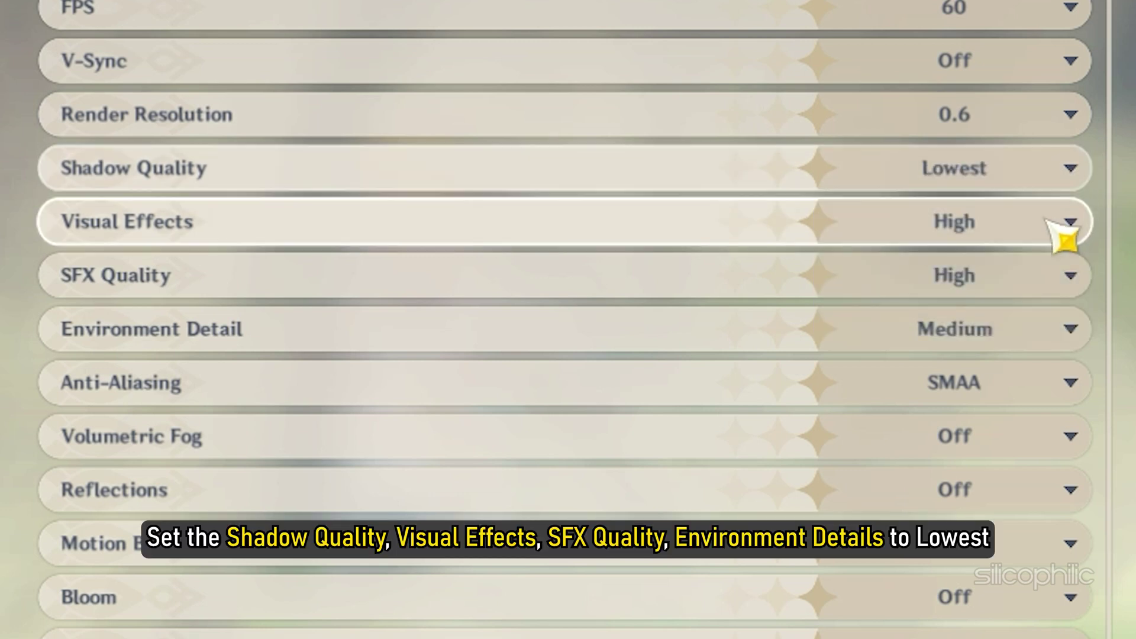
{"action": "left_click", "coordinate": [1050, 220]}
{"action": "left_click", "coordinate": [987, 260]}
{"action": "left_click", "coordinate": [1065, 277]}
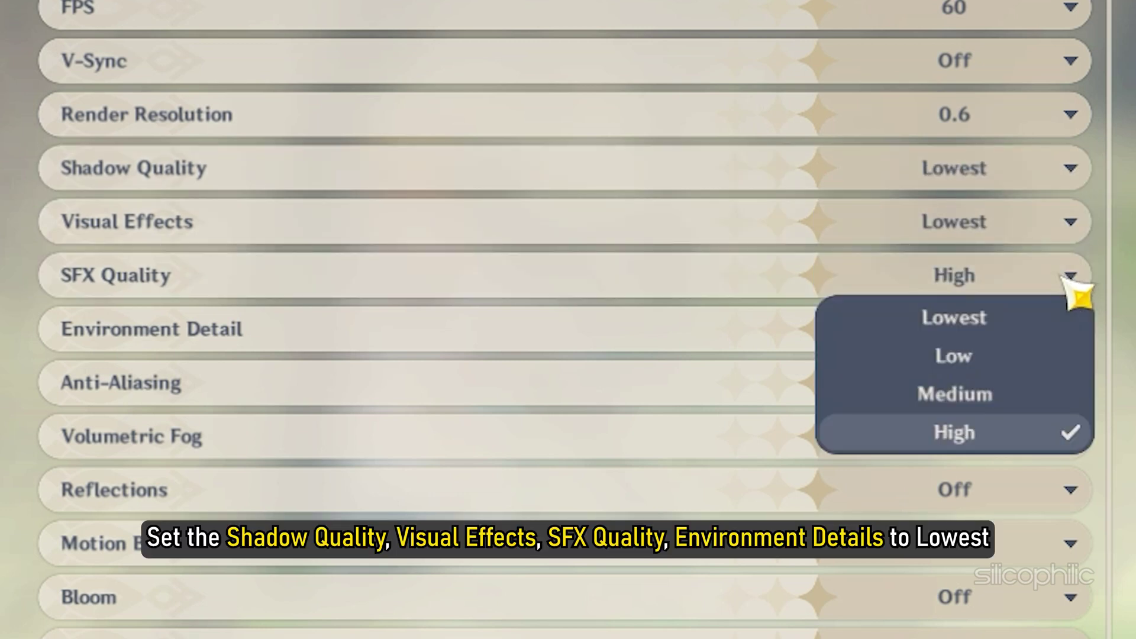
{"action": "left_click", "coordinate": [977, 319]}
{"action": "left_click", "coordinate": [1047, 337]}
{"action": "left_click", "coordinate": [1033, 372]}
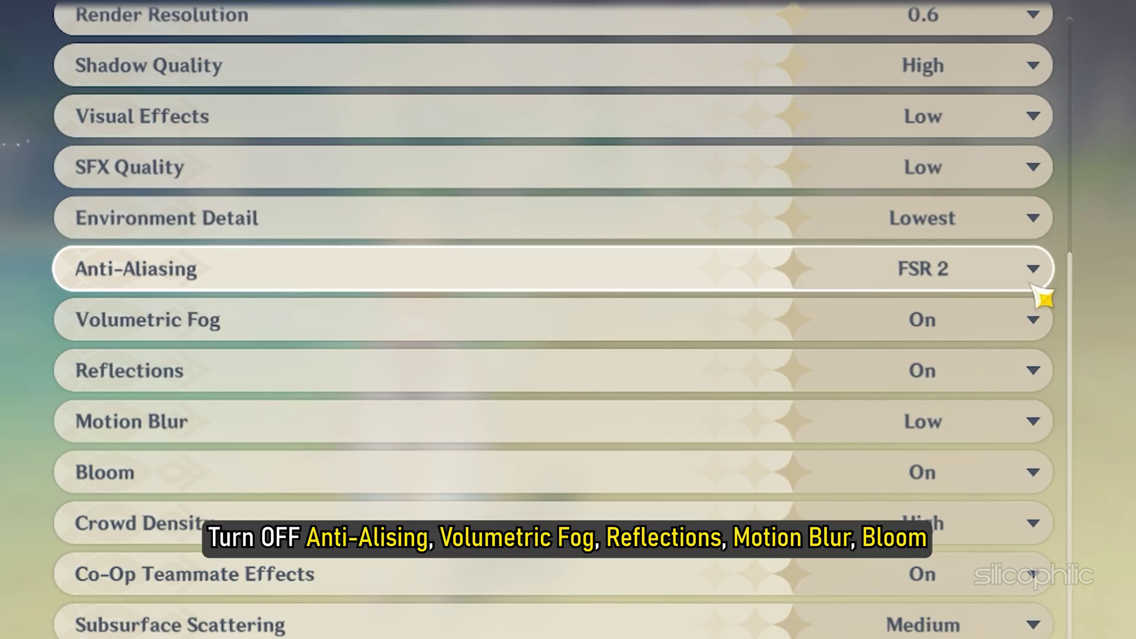
Turn off Anti-Aliasing, Volumetric Fog, Reflections and Motion Blur
{"action": "left_click", "coordinate": [1035, 287]}
{"action": "left_click", "coordinate": [1030, 307]}
{"action": "left_click", "coordinate": [1047, 329]}
{"action": "left_click", "coordinate": [997, 364]}
{"action": "left_click", "coordinate": [1004, 382]}
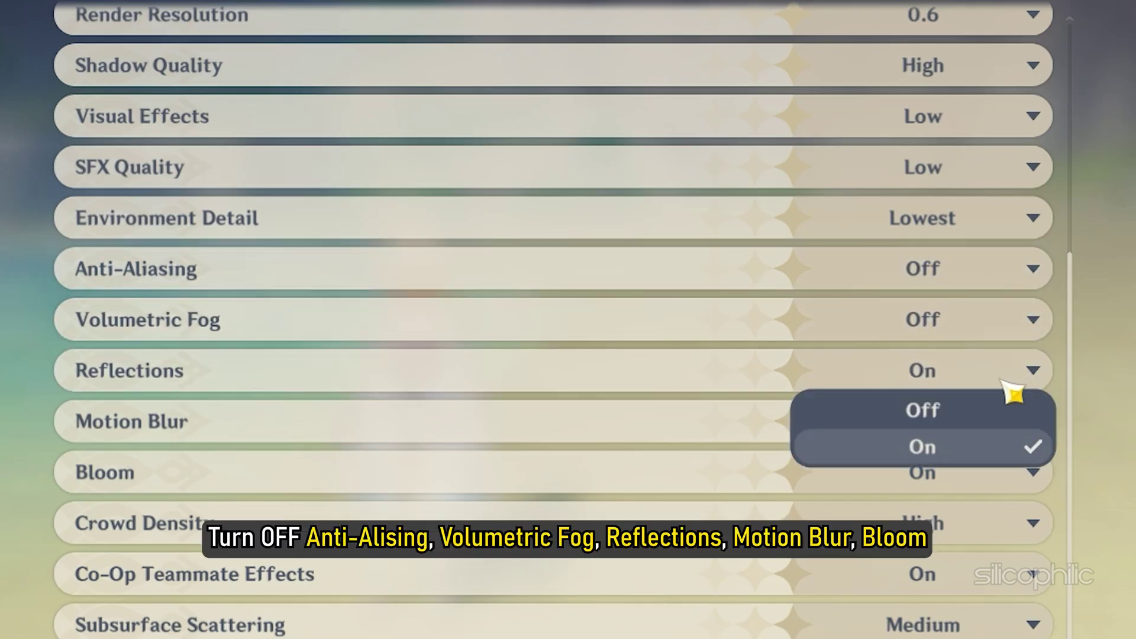
{"action": "left_click", "coordinate": [998, 408]}
{"action": "left_click", "coordinate": [1035, 423]}
{"action": "left_click", "coordinate": [979, 463]}
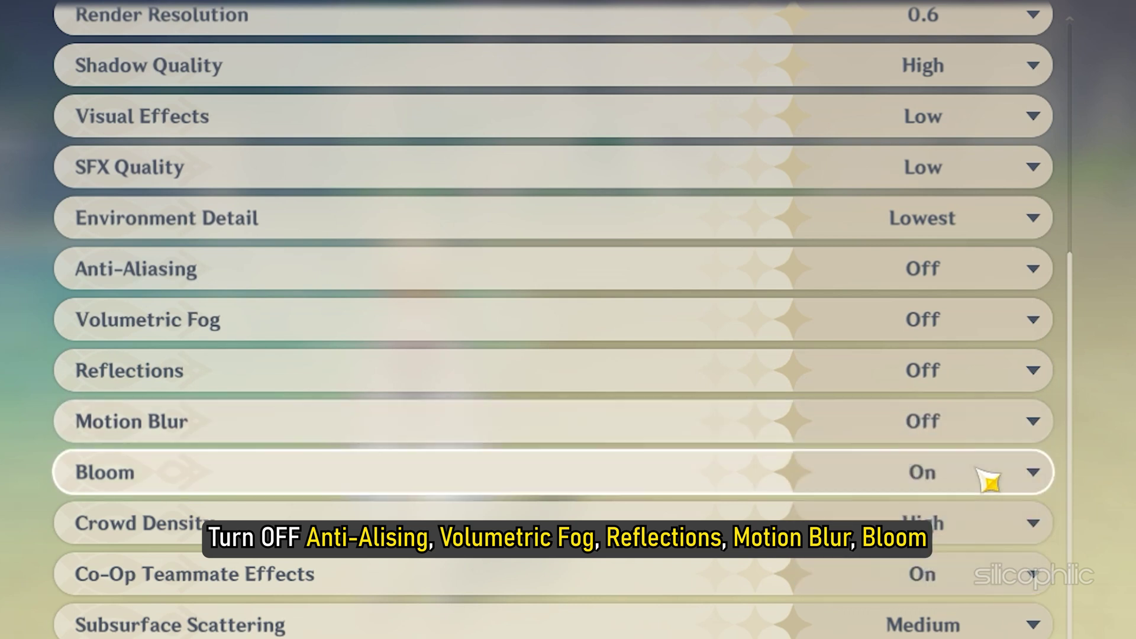
Turn Bloom off, set Crowd Density to Low and turn Co-Op Teammate Effects off
{"action": "left_click", "coordinate": [1044, 483]}
{"action": "left_click", "coordinate": [994, 508]}
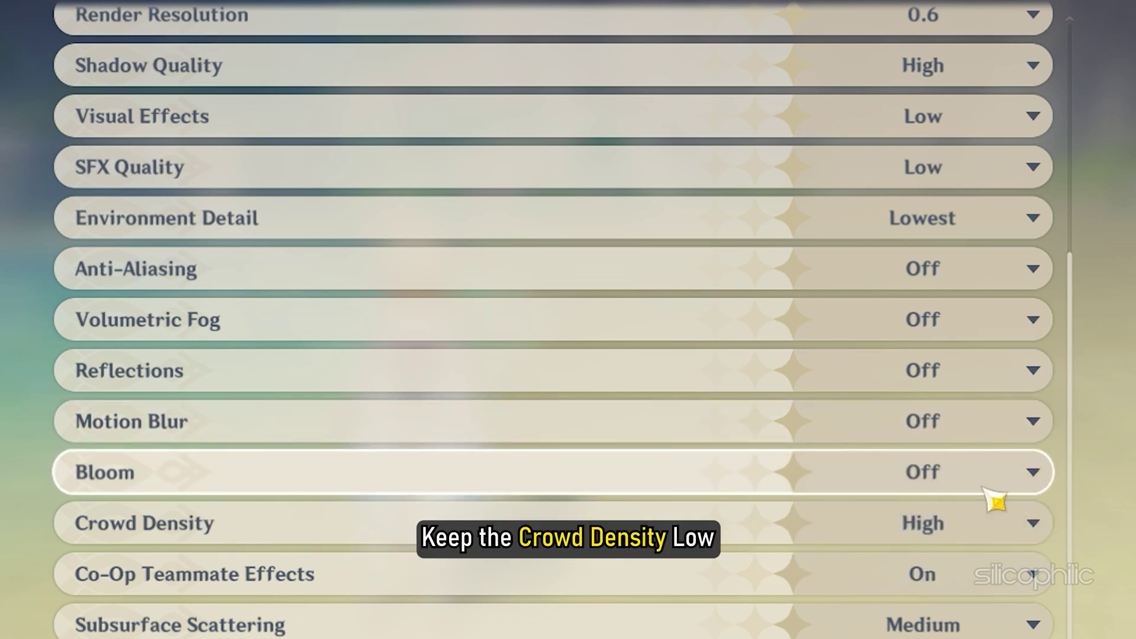
{"action": "left_click", "coordinate": [1046, 526]}
{"action": "left_click", "coordinate": [1012, 569]}
{"action": "scroll", "coordinate": [1006, 503], "scroll_direction": "down", "scroll_amount": 1}
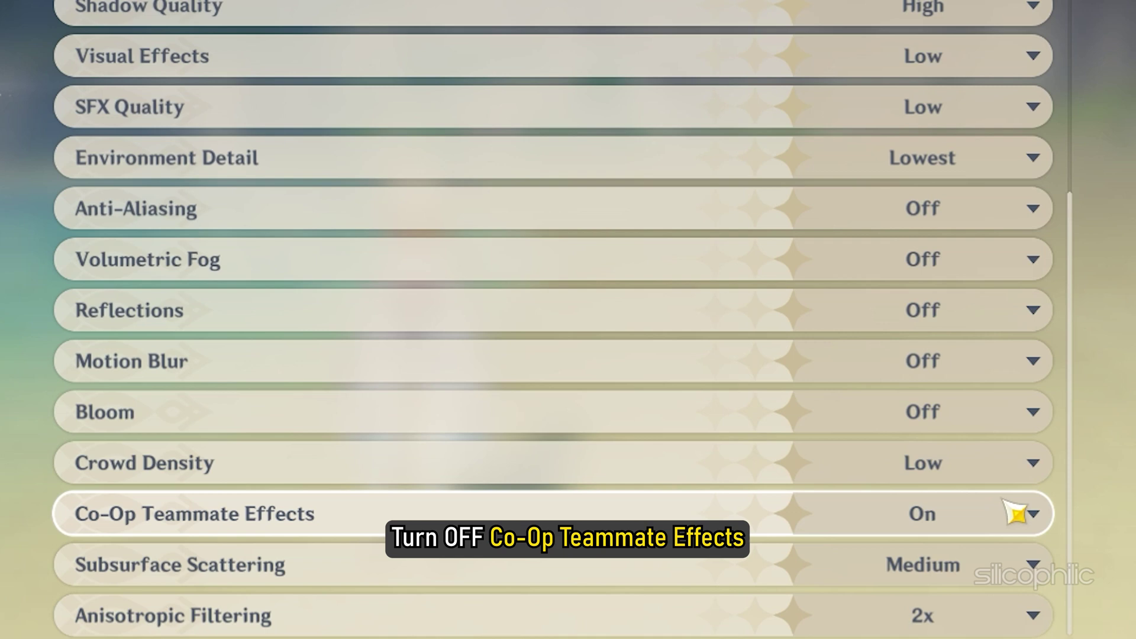
{"action": "left_click", "coordinate": [1043, 490]}
{"action": "left_click", "coordinate": [1010, 506]}
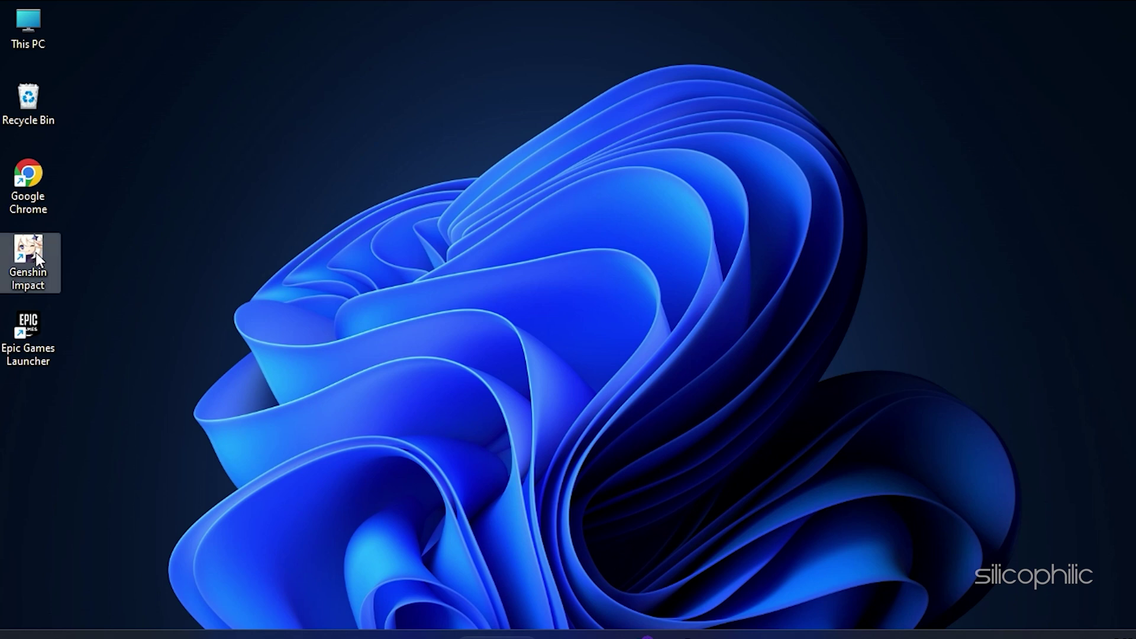
Start Genshin Impact from its desktop shortcut
{"action": "left_click", "coordinate": [470, 479]}
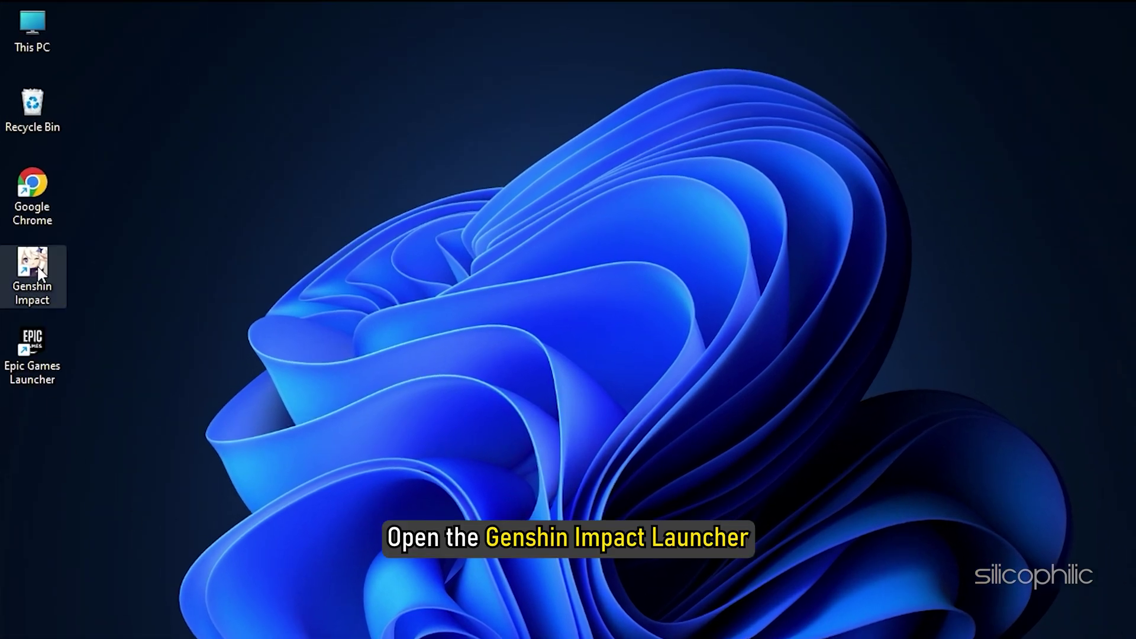
Launch the game shortcut, allow it on the UAC prompt, and Shift-launch to open Configuration
{"action": "double_click", "coordinate": [42, 268]}
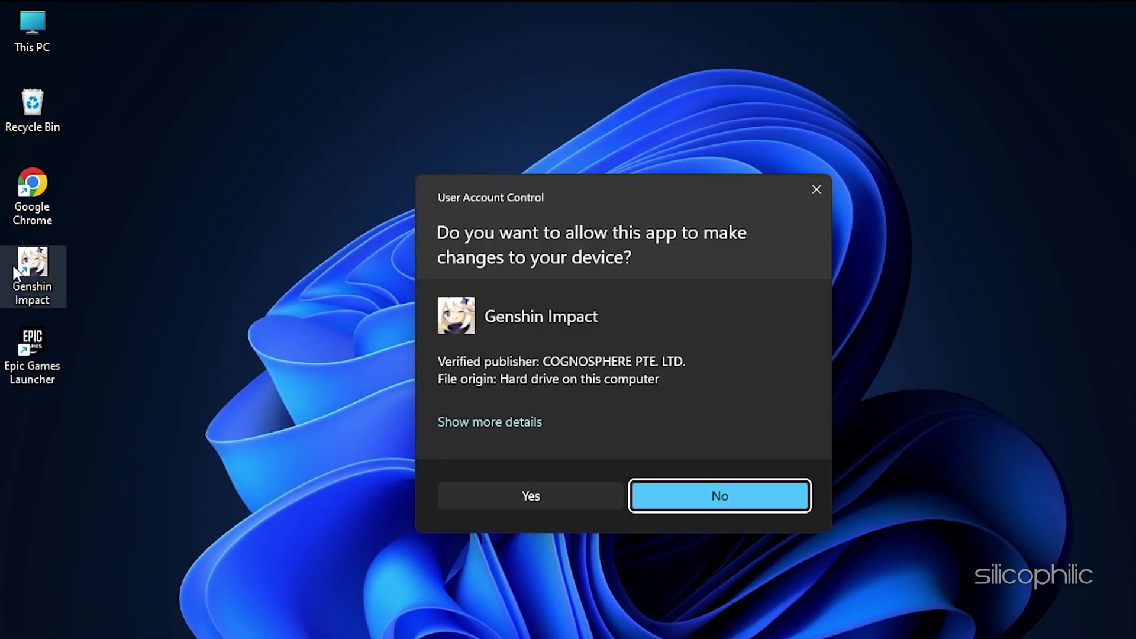
{"action": "left_click", "coordinate": [494, 495]}
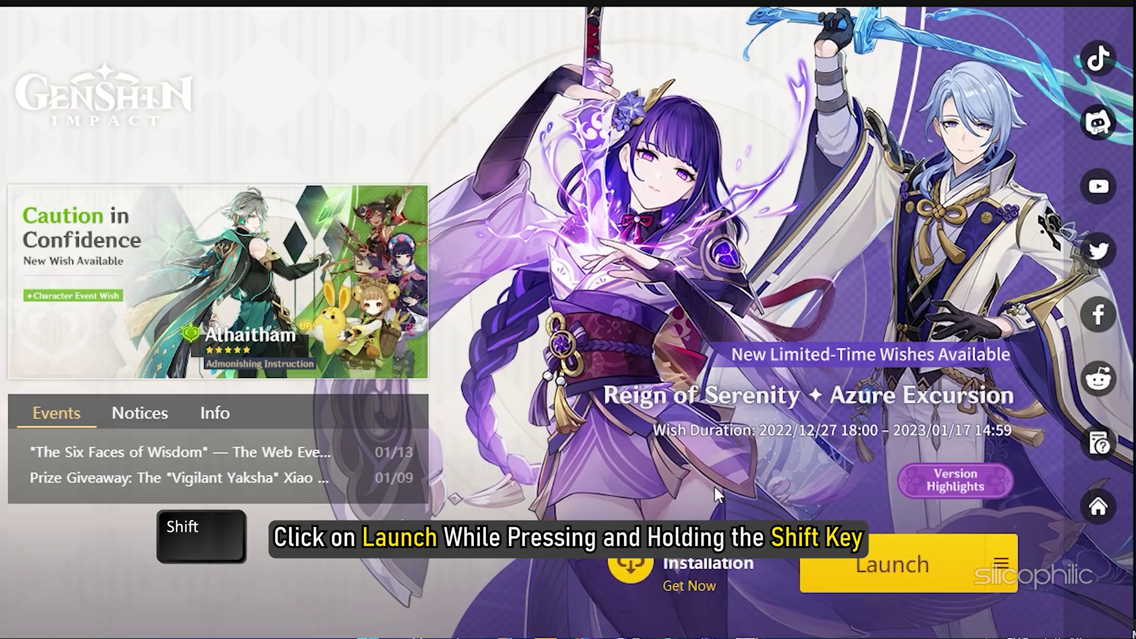
{"action": "left_click", "coordinate": [840, 562], "text": "shift"}
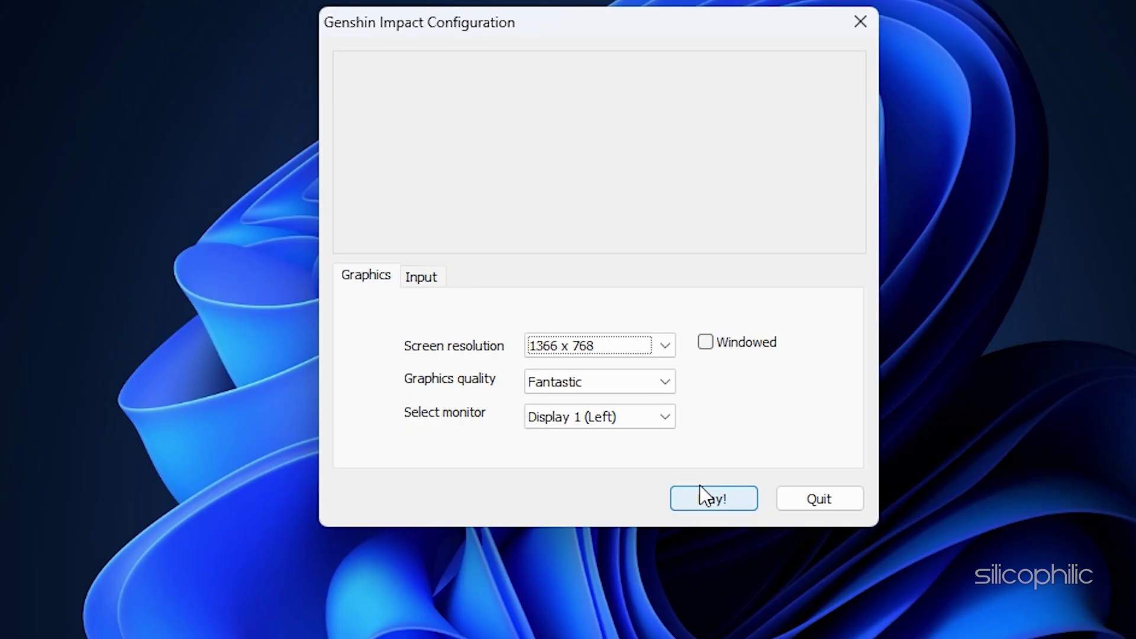
Choose 800 x 600 resolution and Fastest quality, leave Windowed unchecked, and click Play!
{"action": "left_click", "coordinate": [662, 349]}
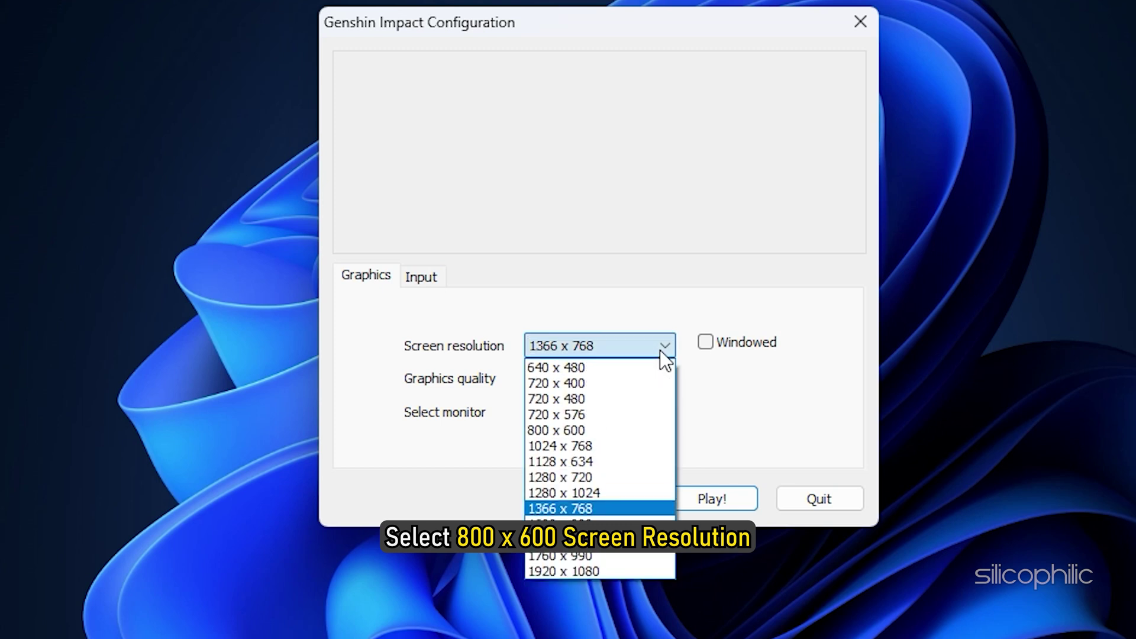
{"action": "left_click", "coordinate": [622, 437]}
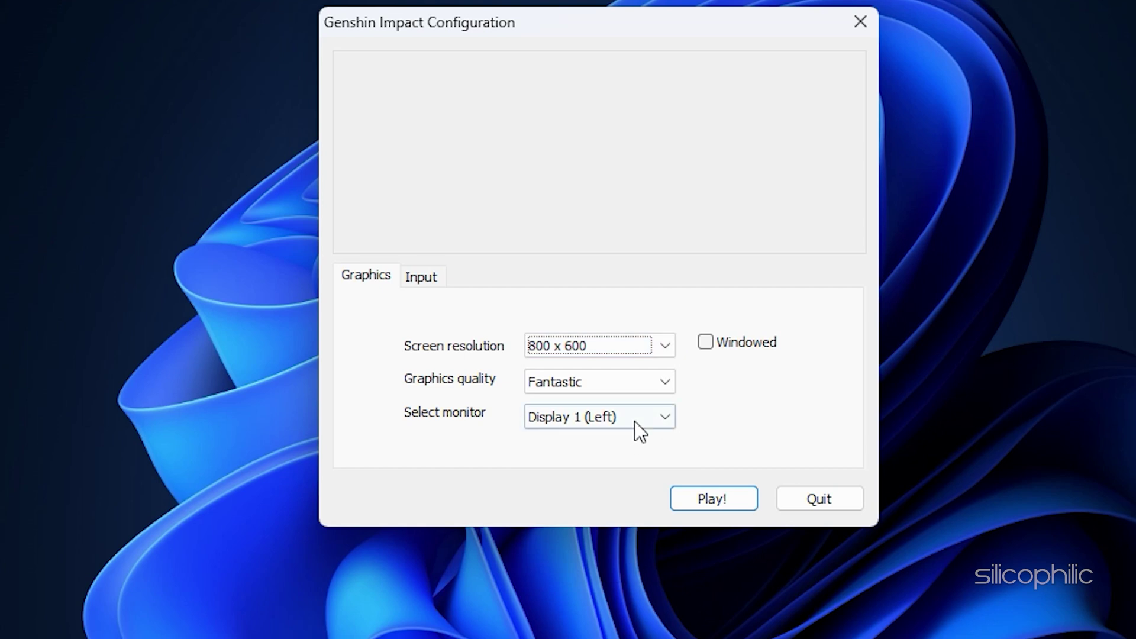
{"action": "left_click", "coordinate": [664, 382]}
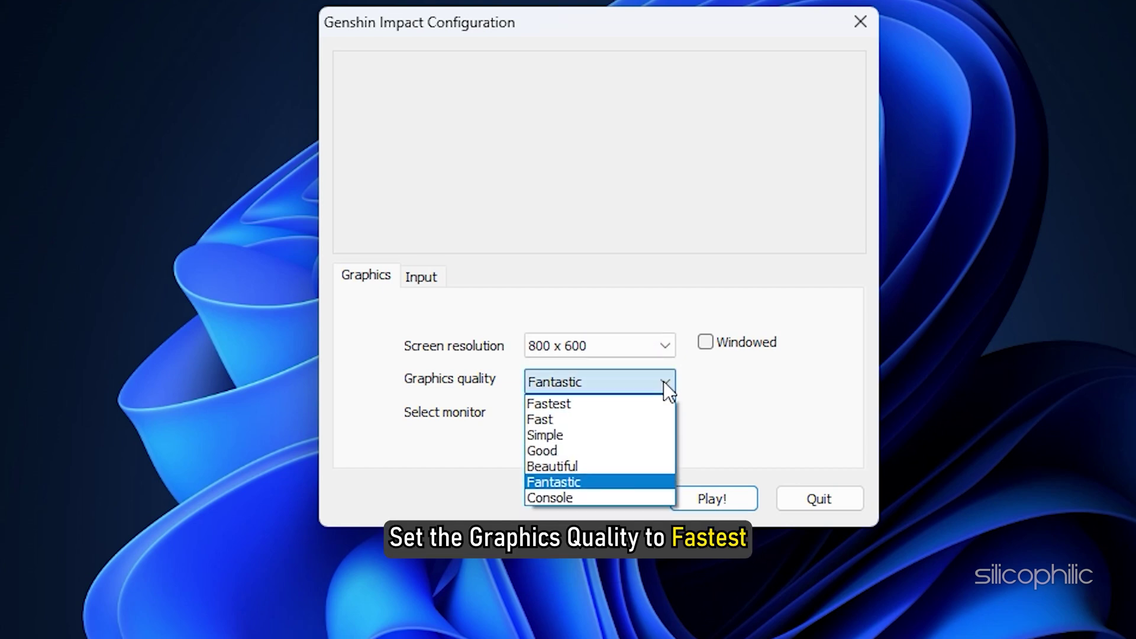
{"action": "left_click", "coordinate": [640, 408]}
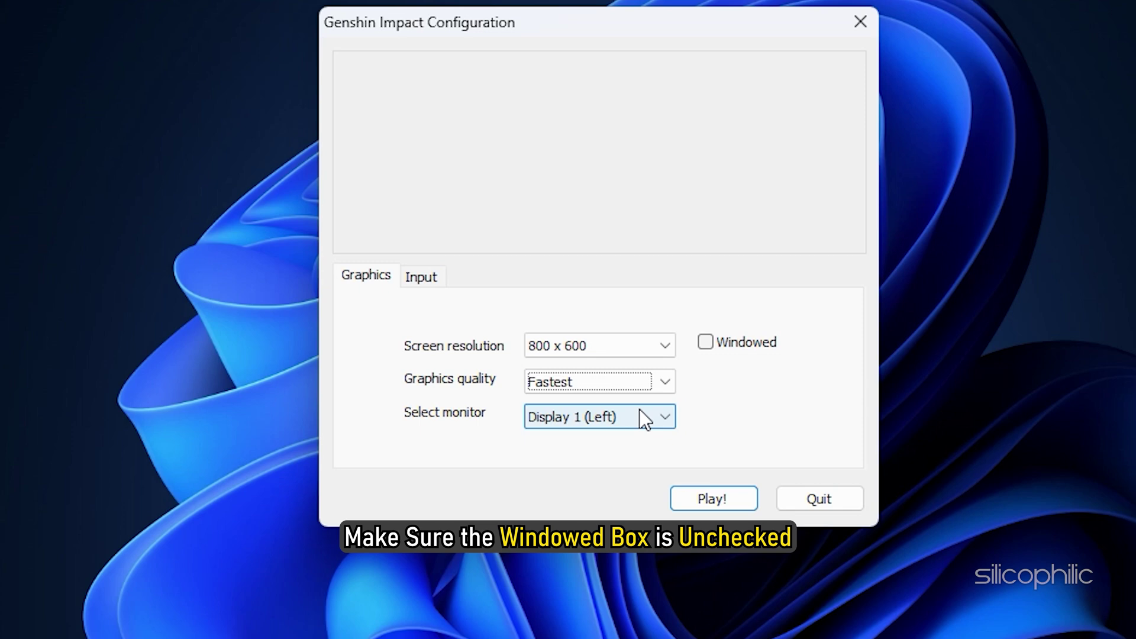
{"action": "left_click", "coordinate": [704, 347]}
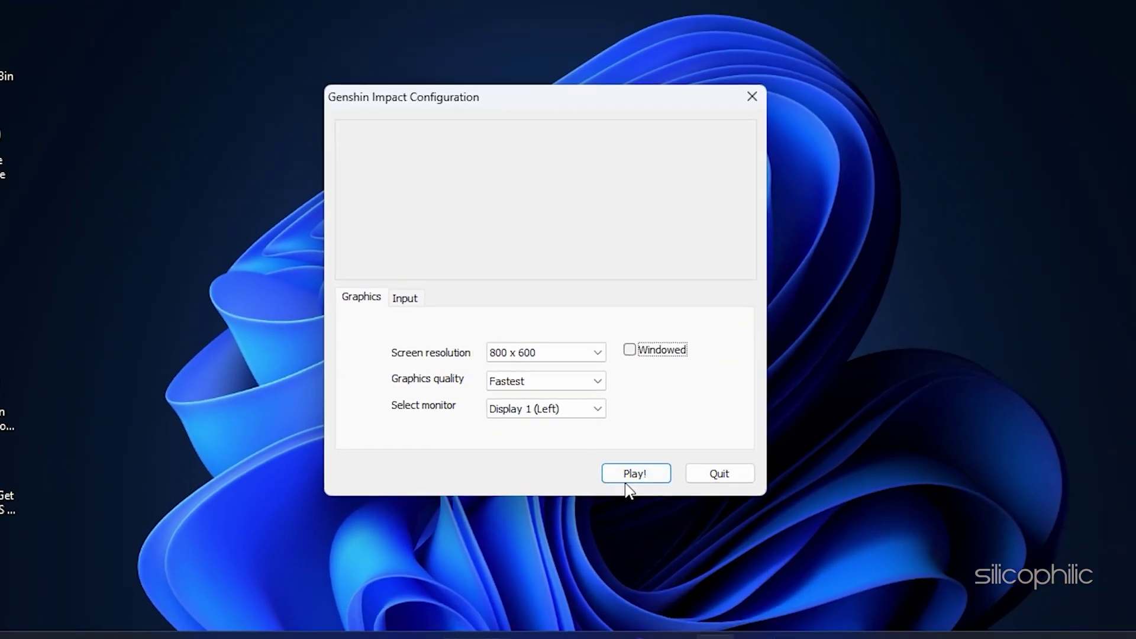
{"action": "left_click", "coordinate": [714, 499]}
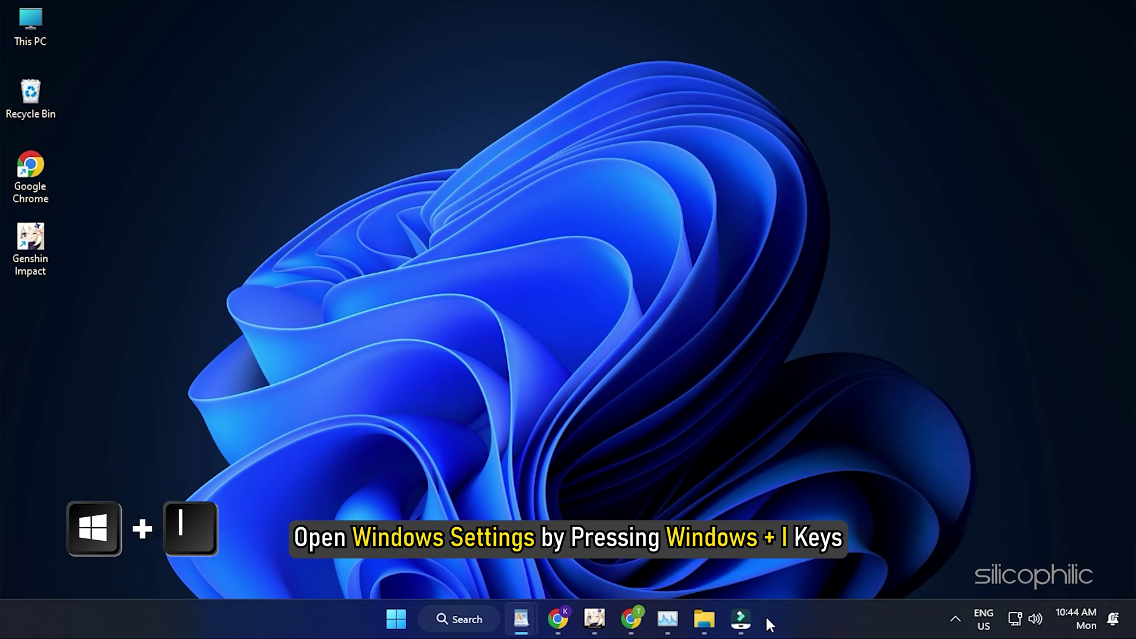
Set the Windows display resolution to 800 × 600 in System > Display and keep the change
{"action": "key", "text": "super+i"}
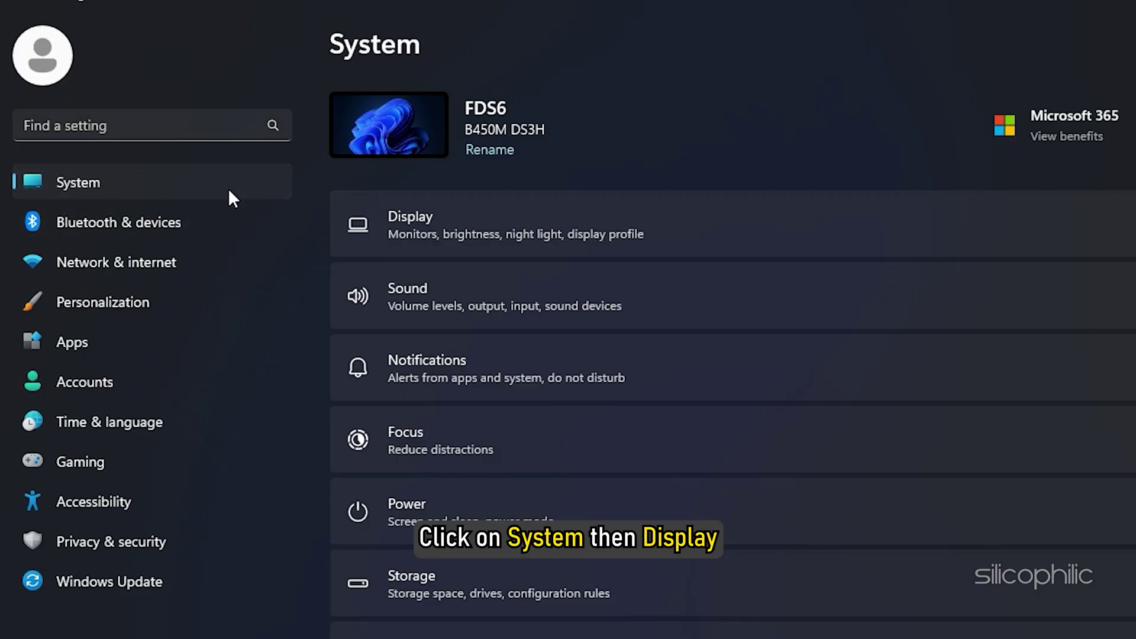
{"action": "left_click", "coordinate": [492, 227]}
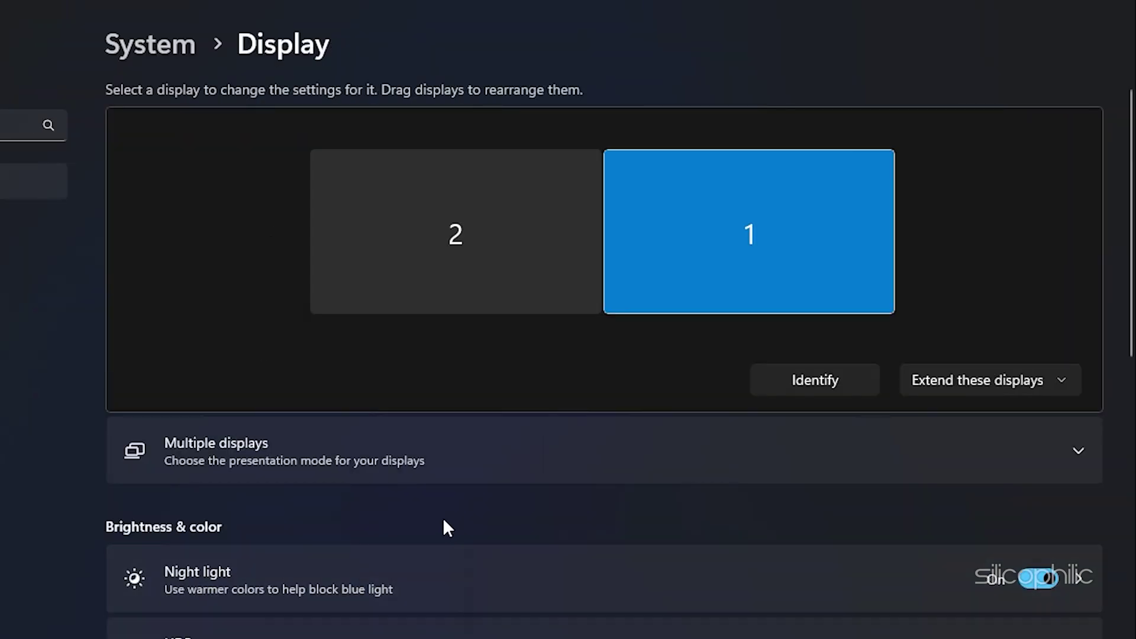
{"action": "scroll", "coordinate": [445, 522], "scroll_direction": "down", "scroll_amount": 6}
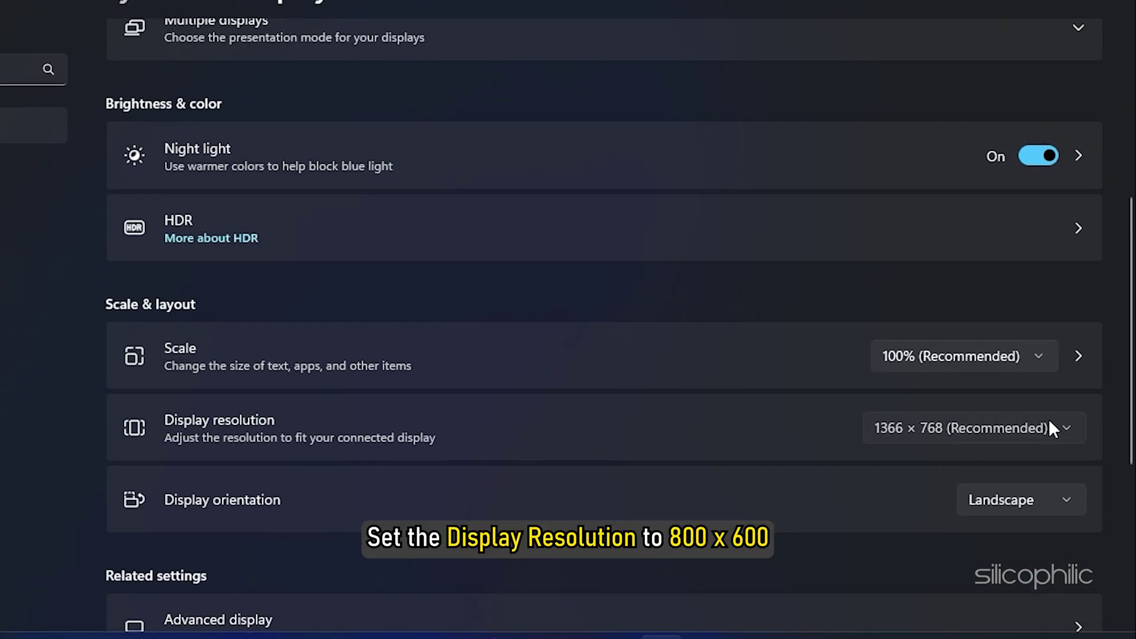
{"action": "left_click", "coordinate": [1050, 422]}
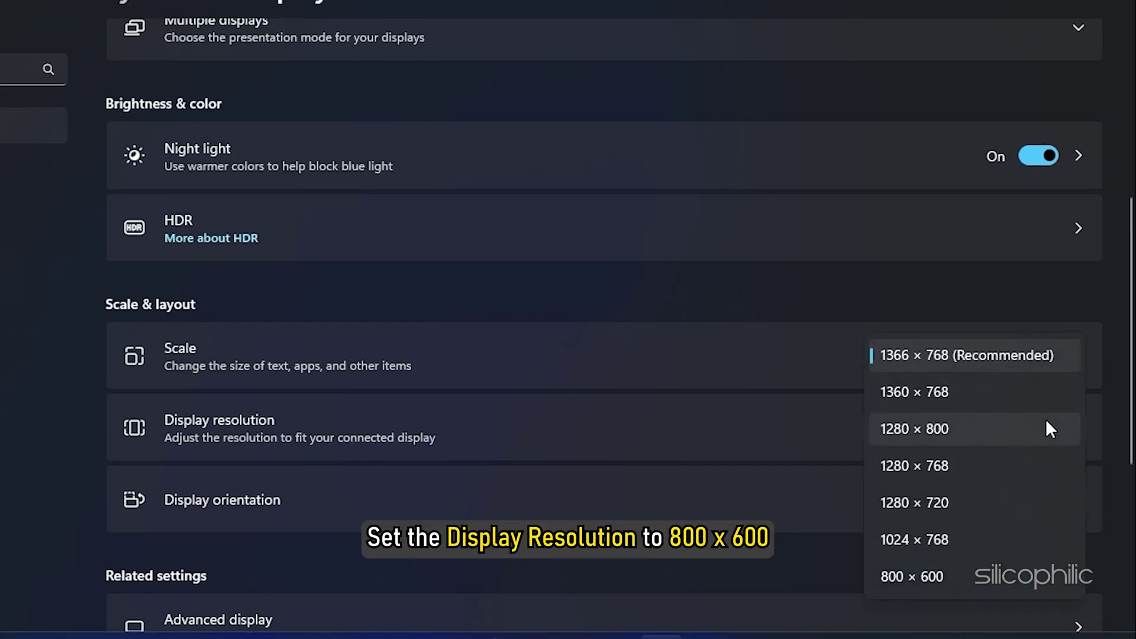
{"action": "left_click", "coordinate": [943, 574]}
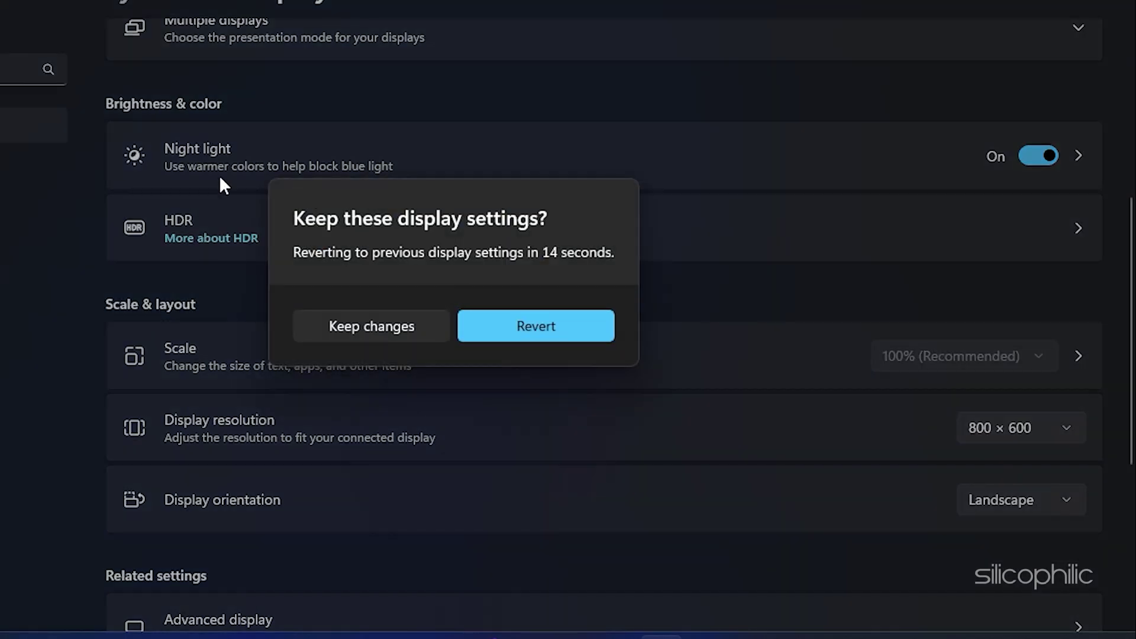
{"action": "left_click", "coordinate": [374, 327]}
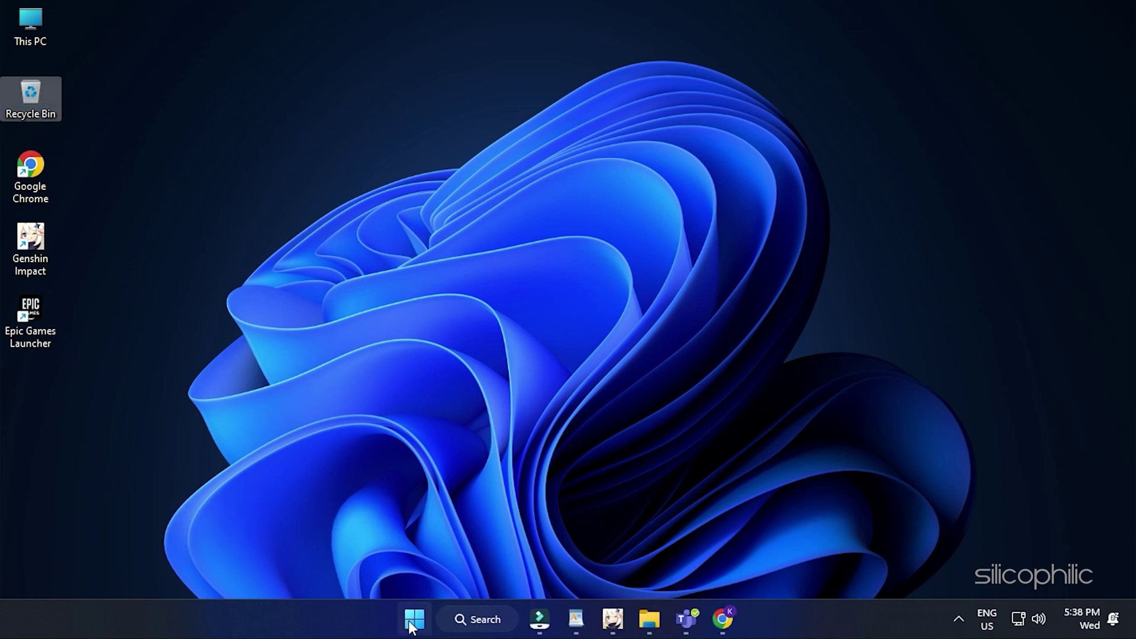
Open Task Manager and end the Microsoft Teams process
{"action": "right_click", "coordinate": [414, 620]}
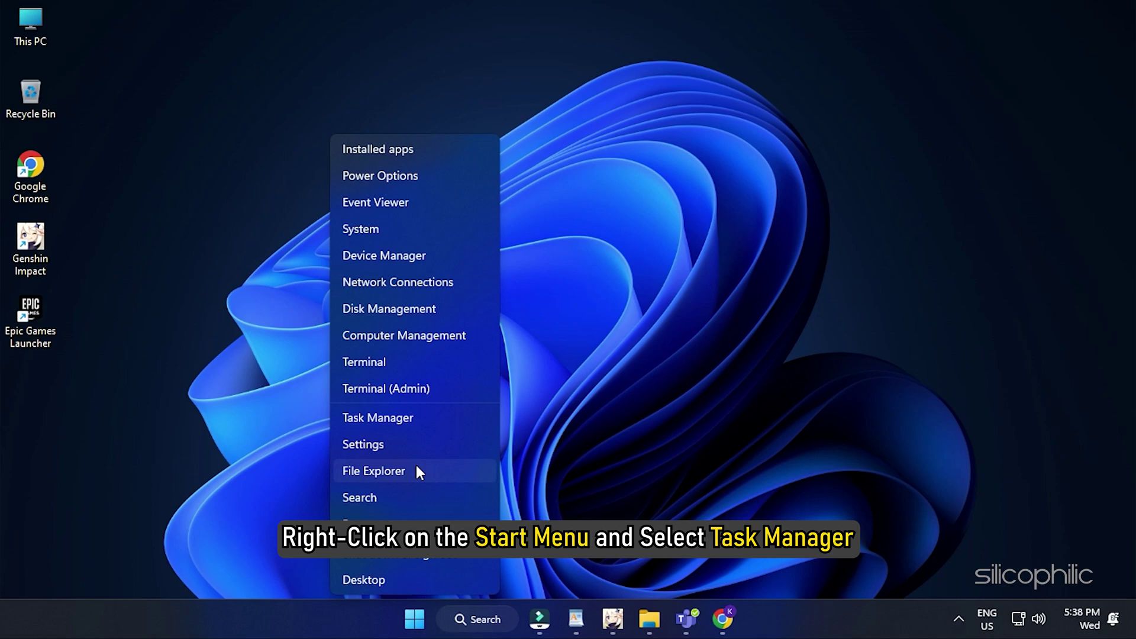
{"action": "left_click", "coordinate": [415, 419]}
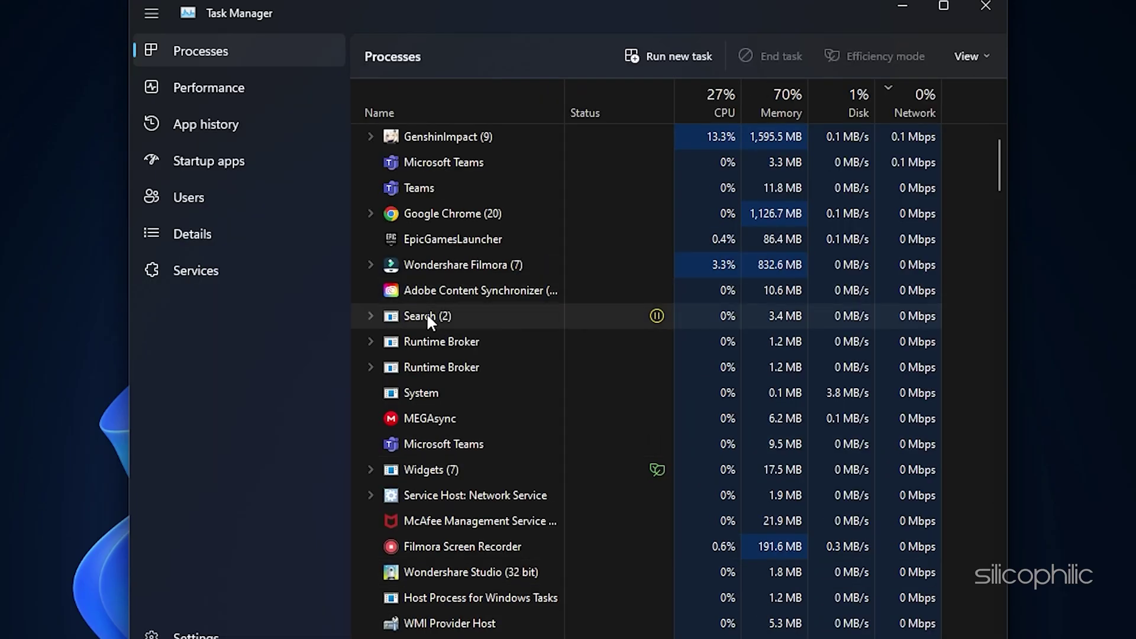
{"action": "right_click", "coordinate": [468, 217]}
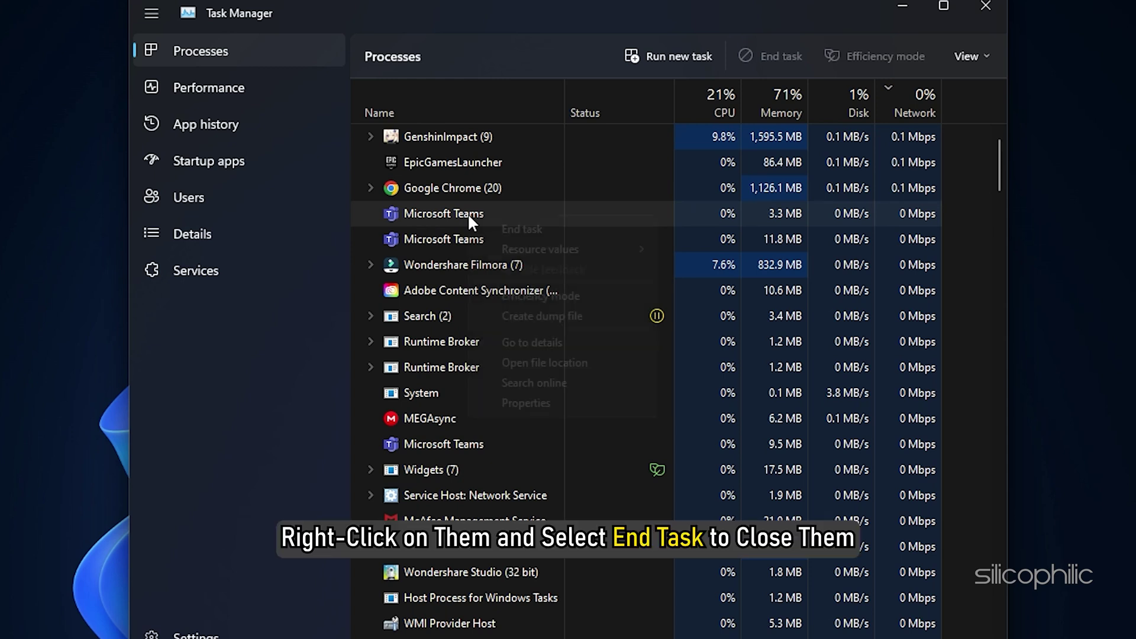
{"action": "left_click", "coordinate": [495, 232]}
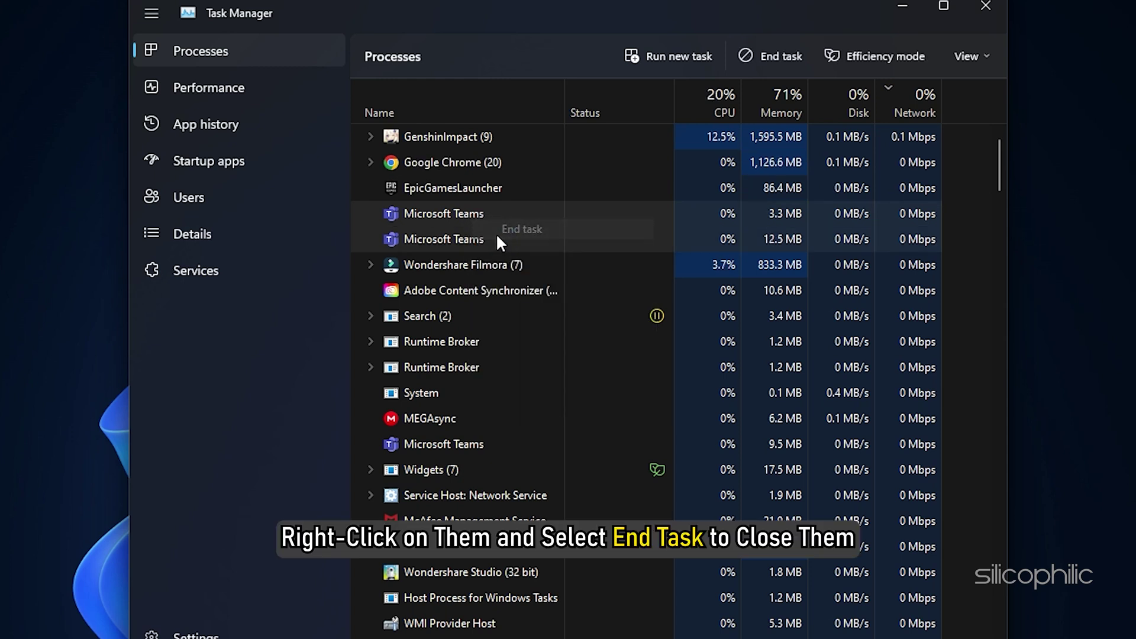
End the Google Chrome processes and close Task Manager
{"action": "right_click", "coordinate": [477, 168]}
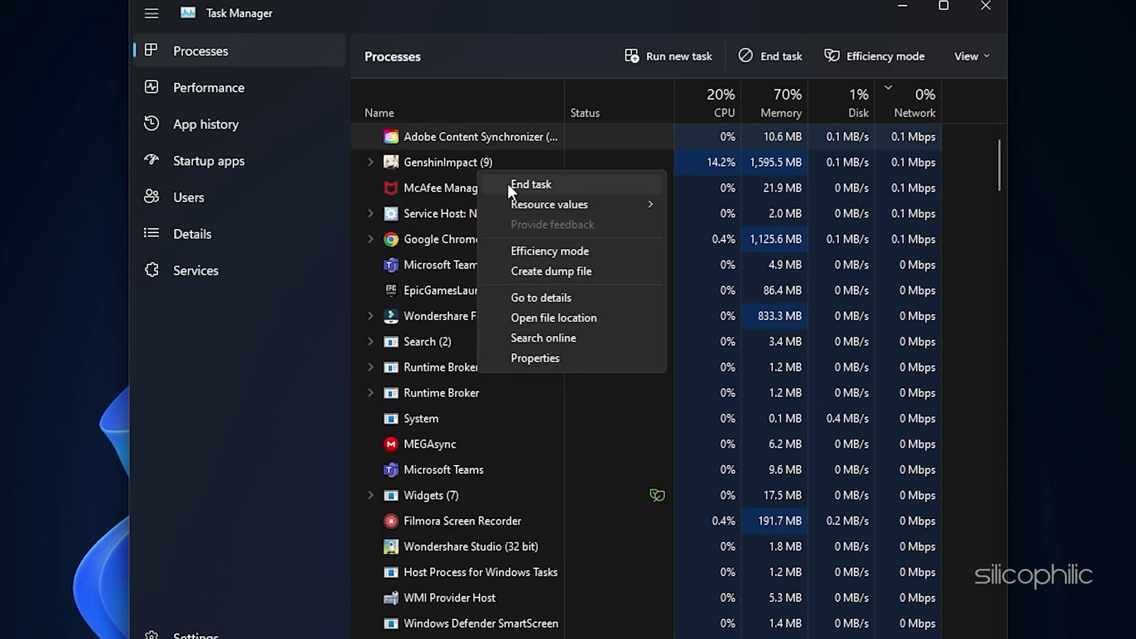
{"action": "right_click", "coordinate": [481, 140]}
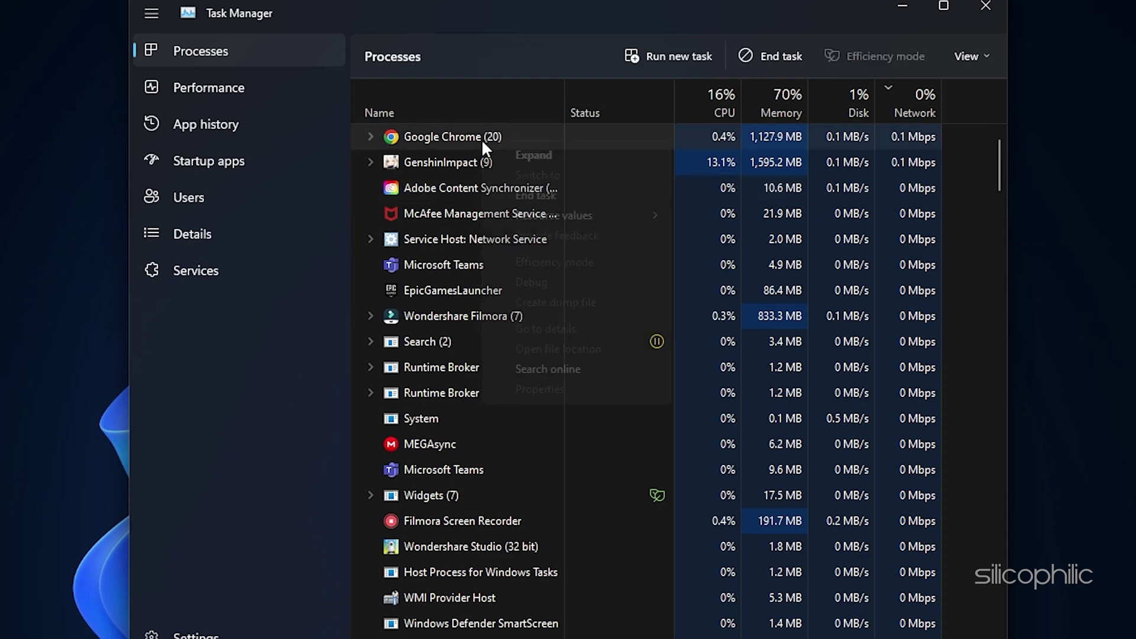
{"action": "left_click", "coordinate": [524, 195]}
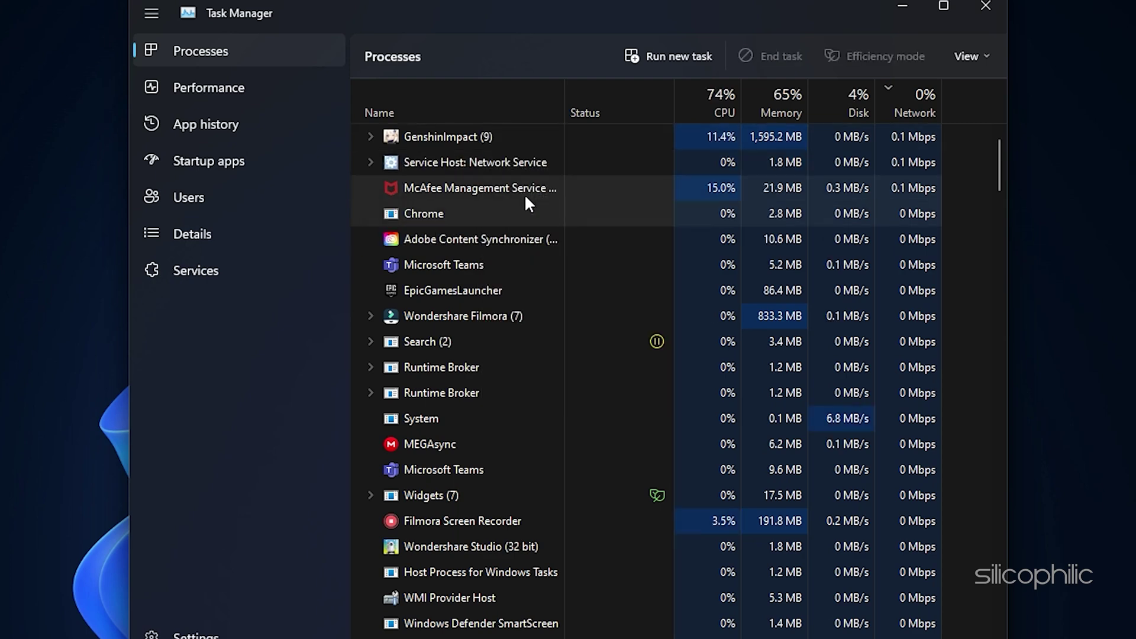
{"action": "left_click", "coordinate": [986, 5]}
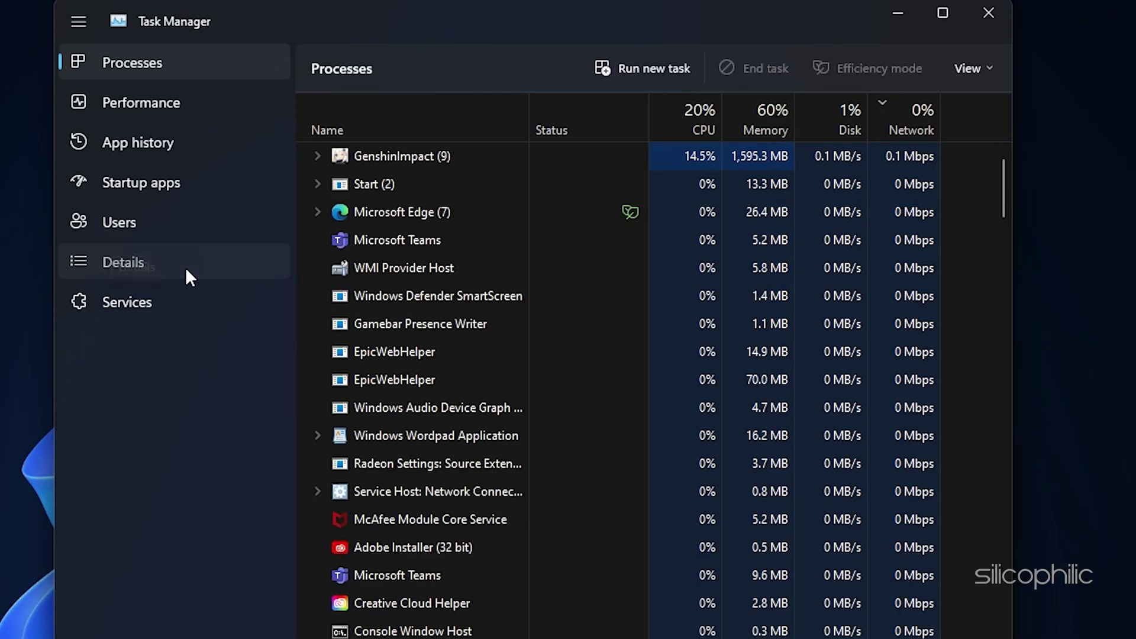
Set GenshinImpact.exe to High priority in the Details tab, then close Task Manager
{"action": "left_click", "coordinate": [186, 268]}
{"action": "scroll", "coordinate": [597, 375], "scroll_direction": "down", "scroll_amount": 8}
{"action": "scroll", "coordinate": [597, 375], "scroll_direction": "down", "scroll_amount": 6}
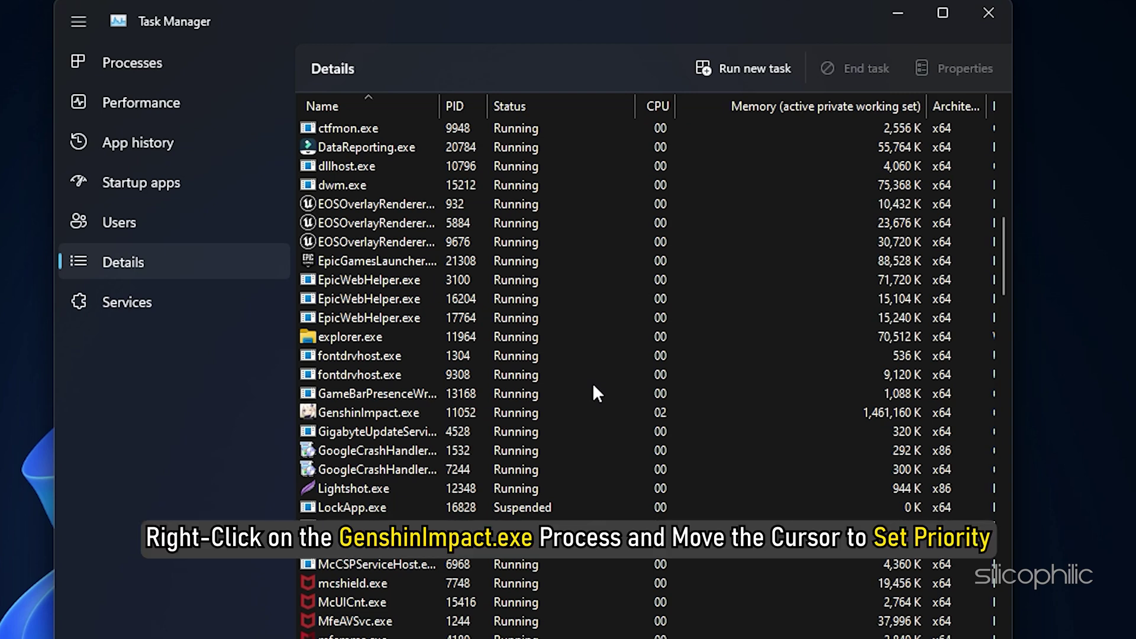
{"action": "right_click", "coordinate": [400, 408]}
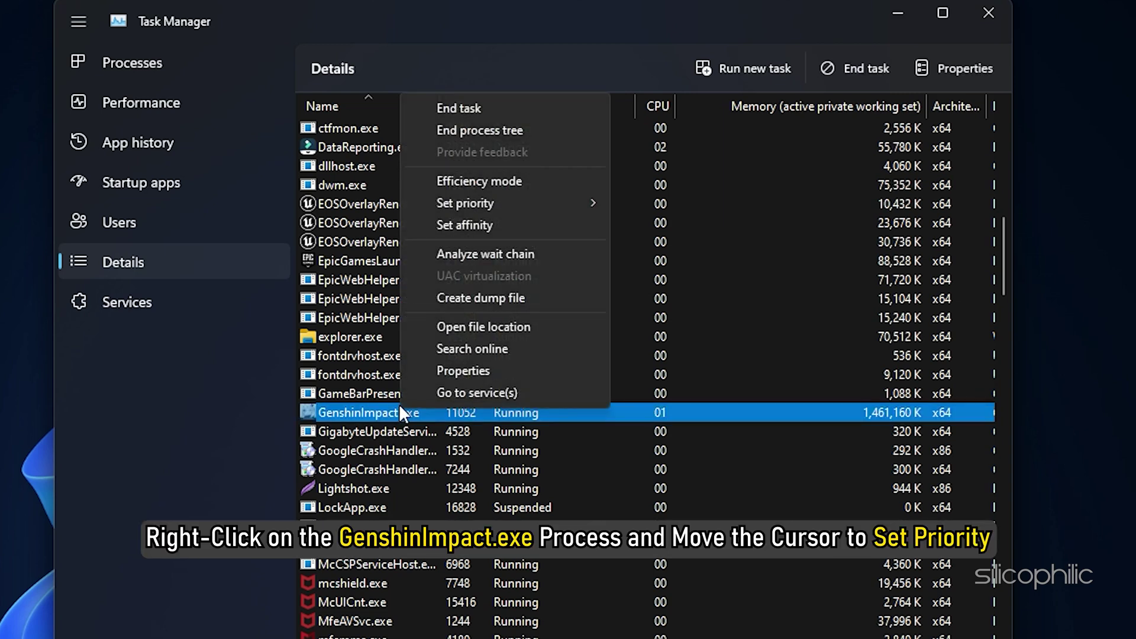
{"action": "mouse_move", "coordinate": [593, 200]}
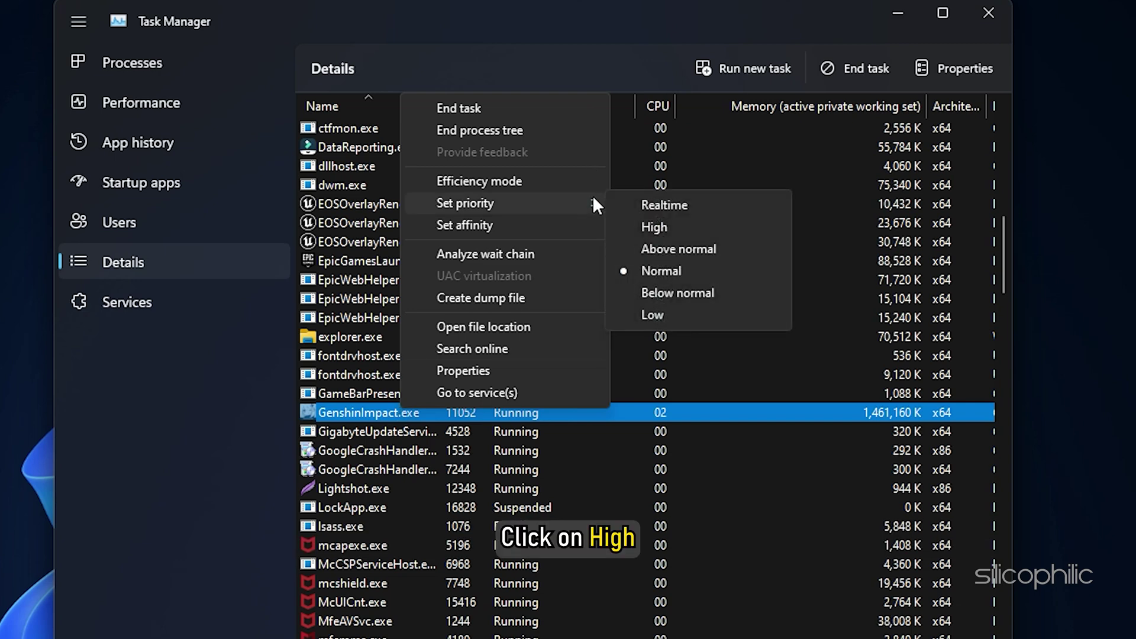
{"action": "left_click", "coordinate": [655, 230]}
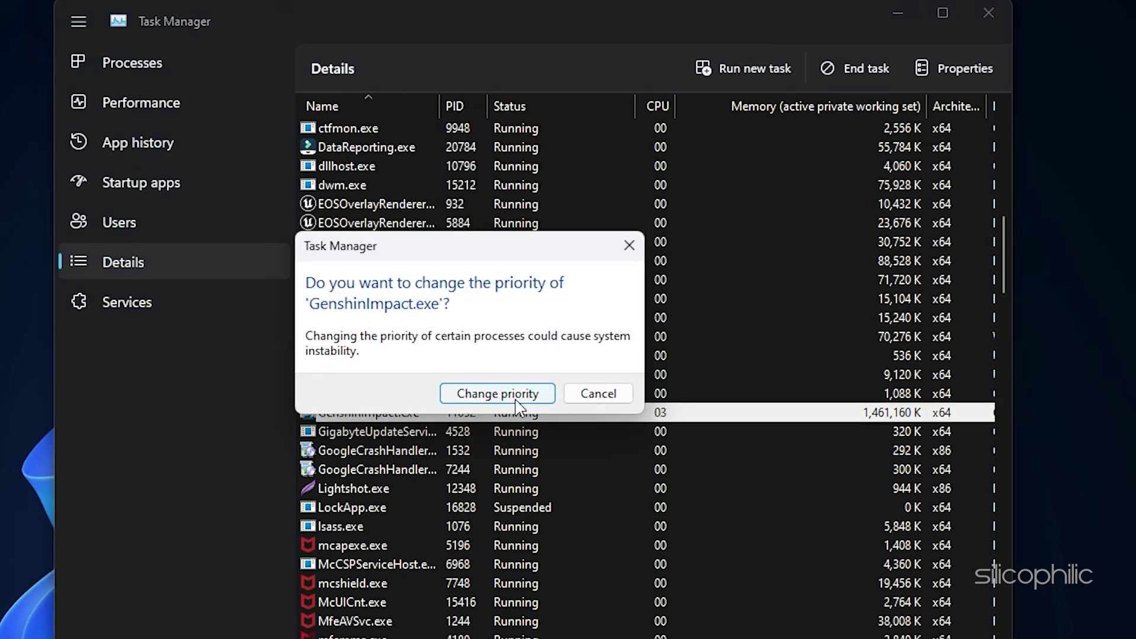
{"action": "left_click", "coordinate": [516, 406]}
{"action": "scroll", "coordinate": [499, 394], "scroll_direction": "down", "scroll_amount": 3}
{"action": "left_click", "coordinate": [981, 17]}
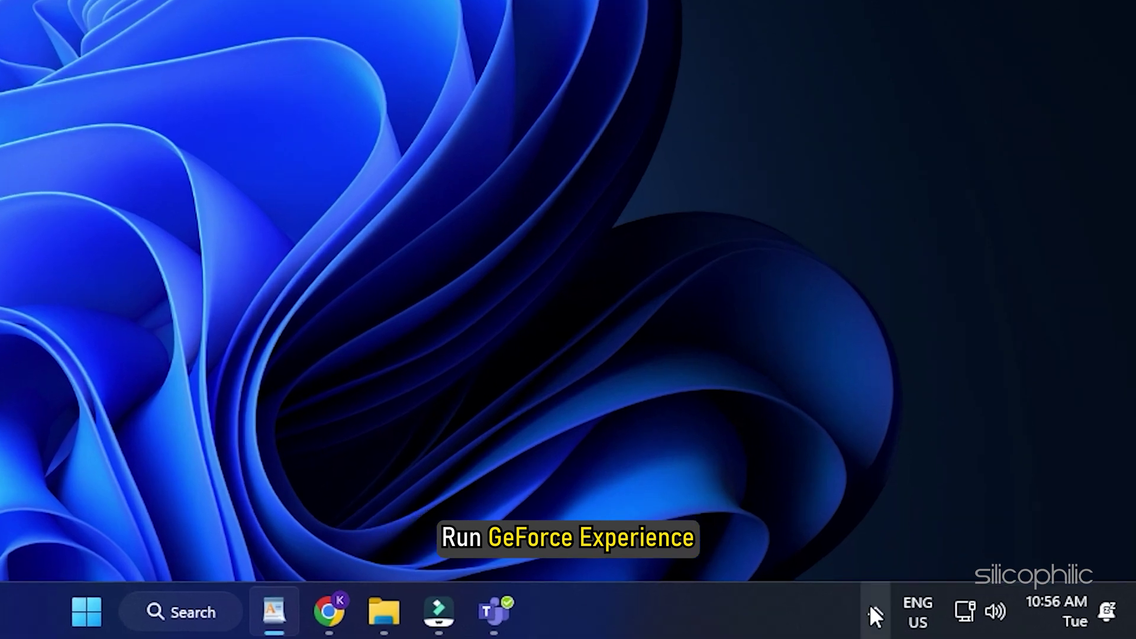
Launch NVIDIA GeForce Experience from the NVIDIA tray icon to show its games library
{"action": "left_click", "coordinate": [959, 619]}
{"action": "right_click", "coordinate": [947, 493]}
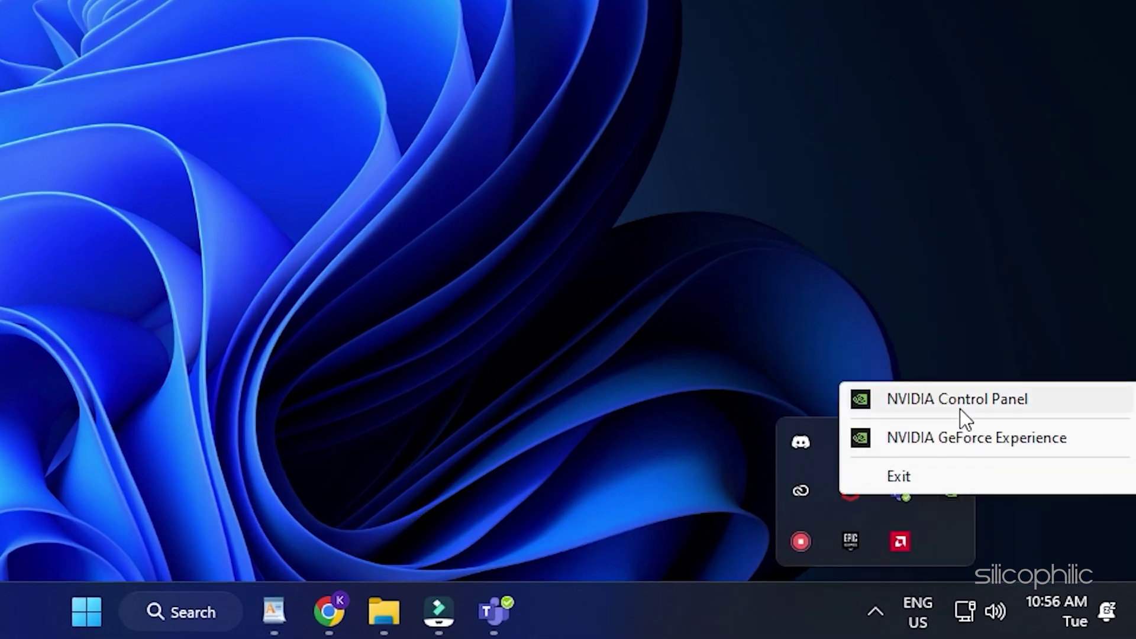
{"action": "left_click", "coordinate": [971, 436]}
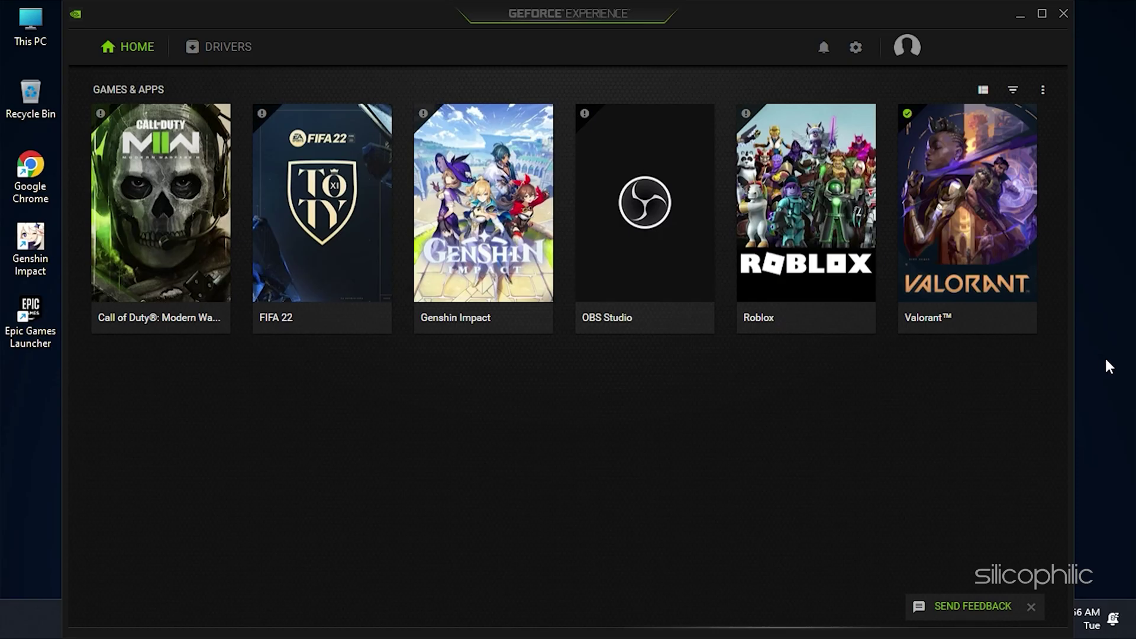
Close GeForce Experience and download the 3.26.0.160 installer from NVIDIA's page in Chrome
{"action": "left_click", "coordinate": [1063, 13]}
{"action": "left_click", "coordinate": [618, 629]}
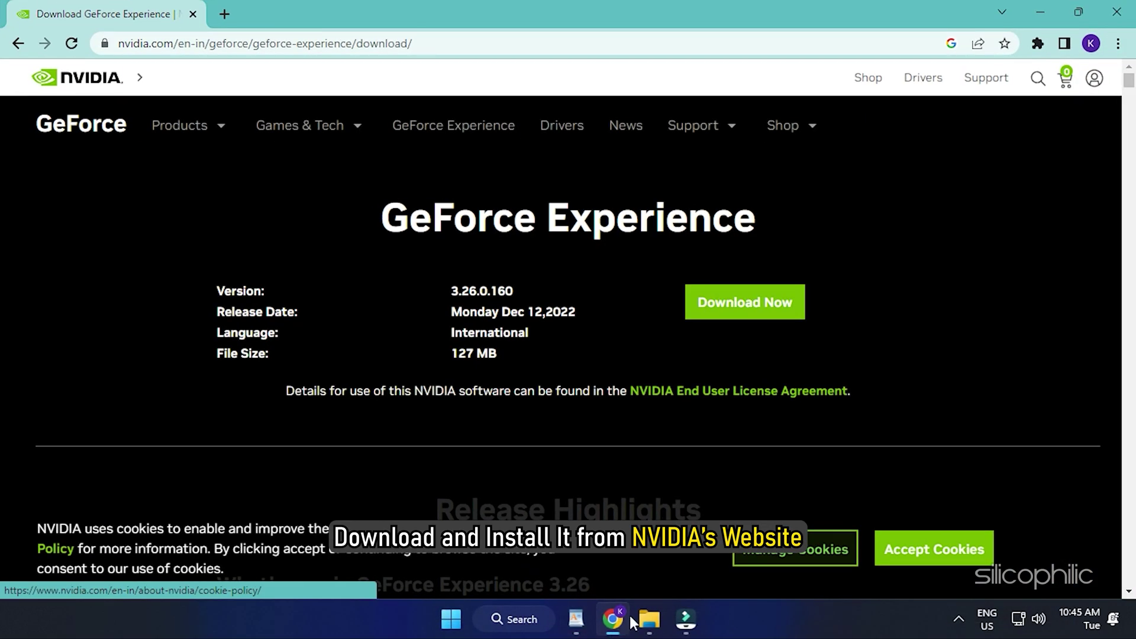
{"action": "left_click", "coordinate": [761, 309]}
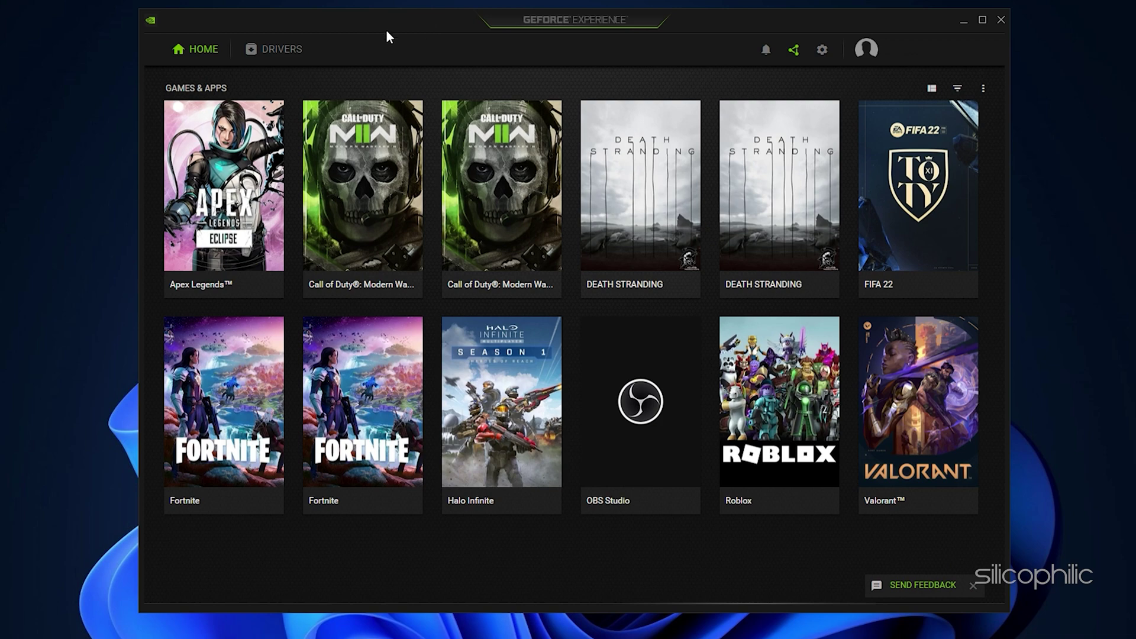
Check the Drivers page for updates, confirming Game Ready Driver 528.02 is the latest
{"action": "left_click", "coordinate": [299, 57]}
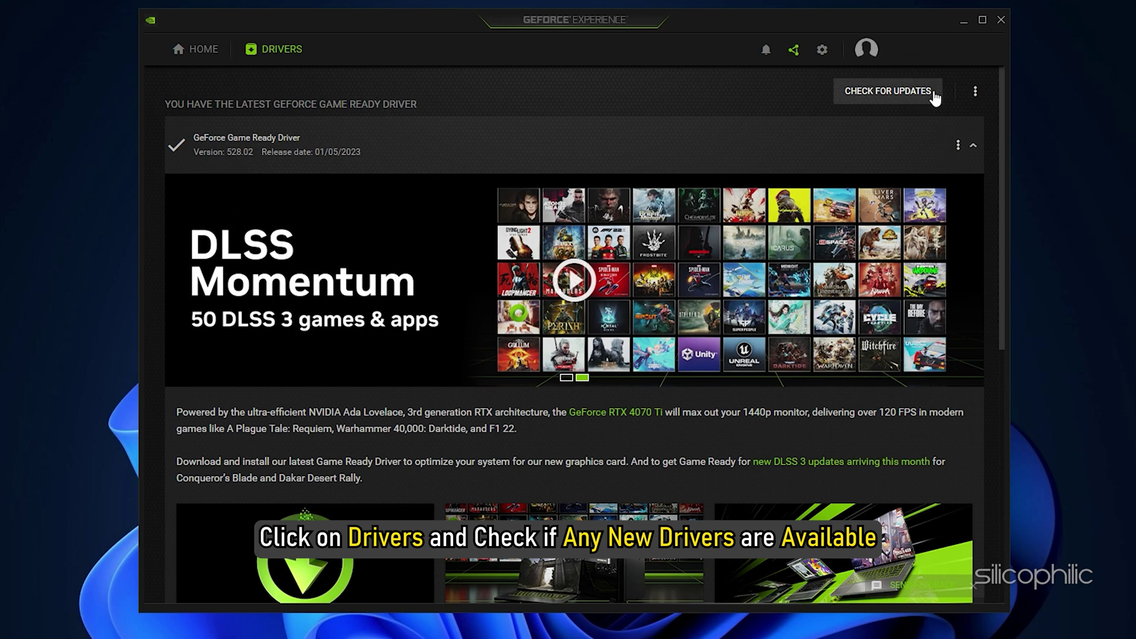
{"action": "left_click", "coordinate": [934, 94]}
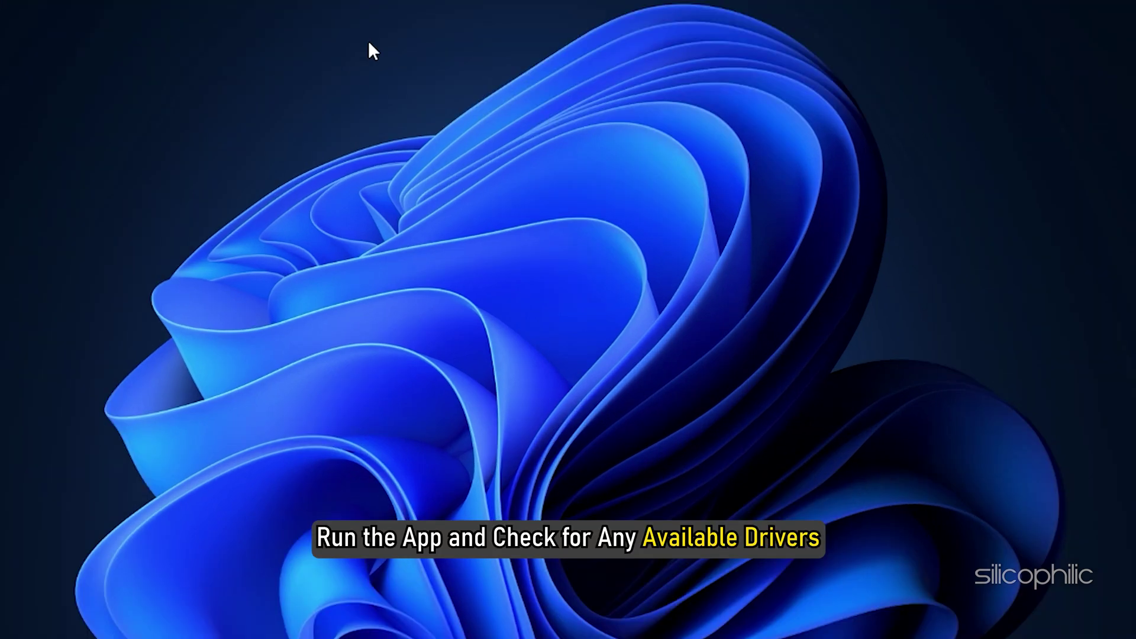
Launch AMD Adrenalin from the desktop menu and confirm driver 22.11.2 is up to date
{"action": "right_click", "coordinate": [368, 41]}
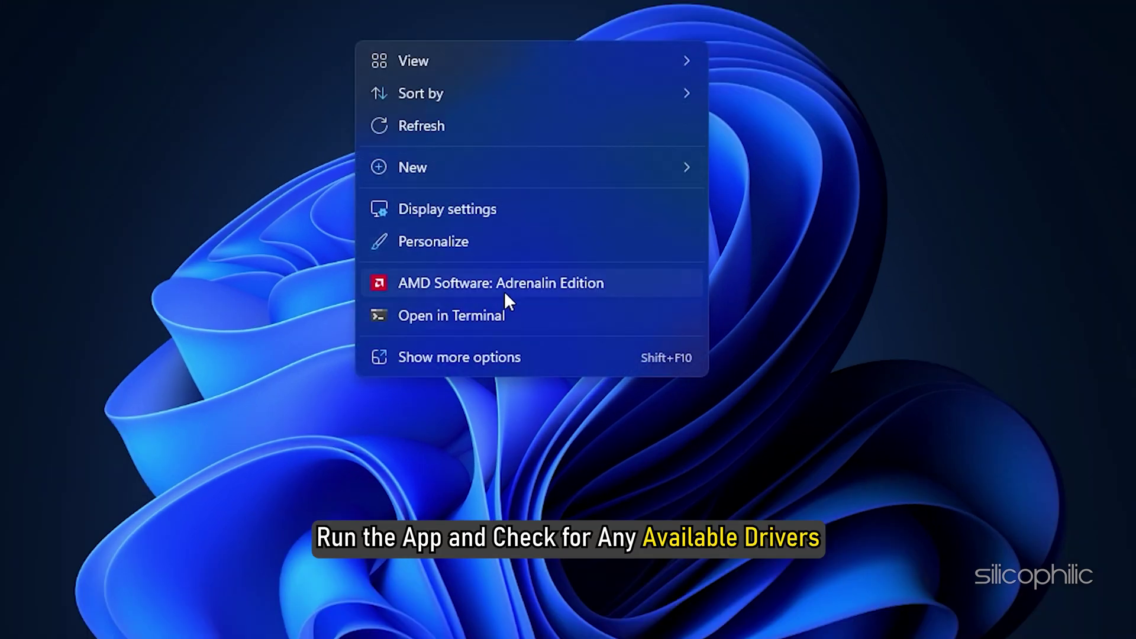
{"action": "left_click", "coordinate": [506, 284]}
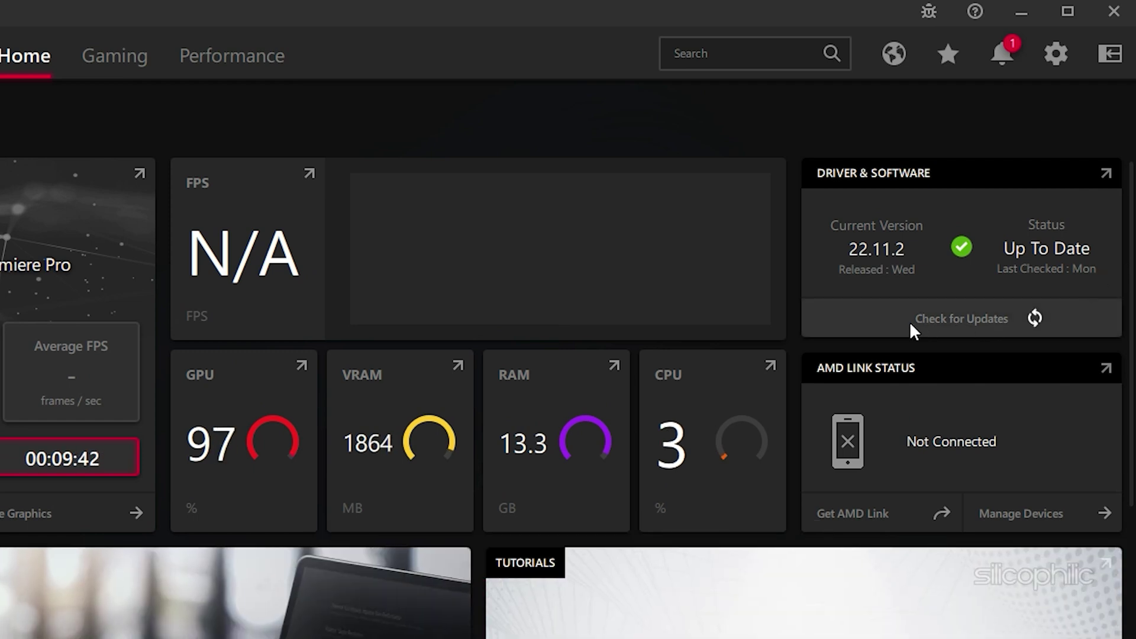
{"action": "left_click", "coordinate": [947, 321]}
{"action": "left_click", "coordinate": [1043, 317]}
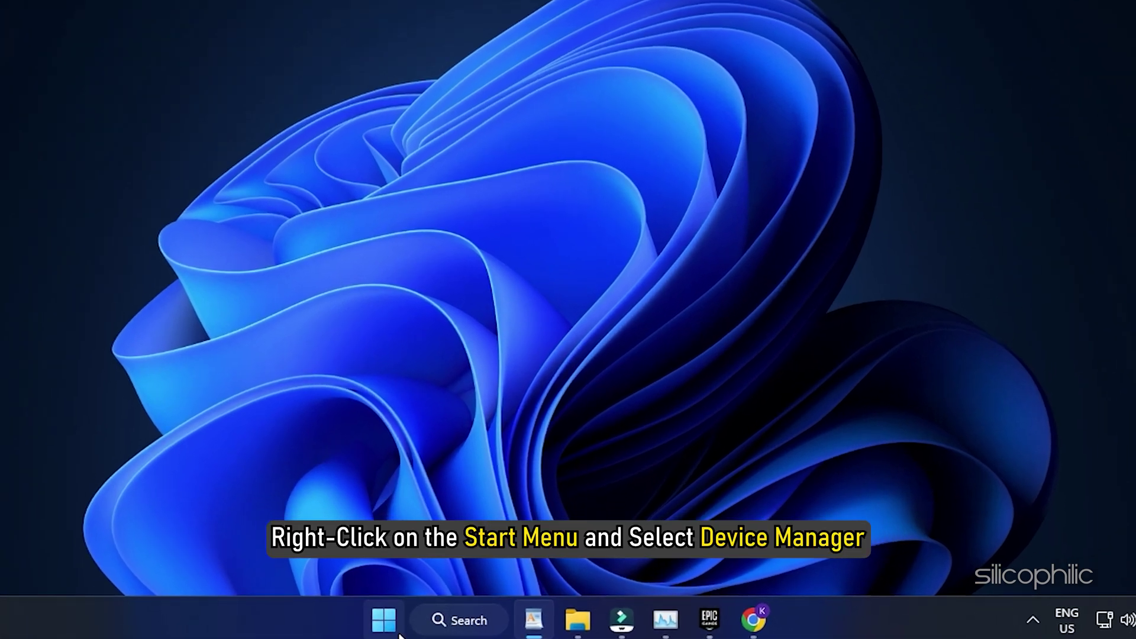
In Device Manager, start uninstalling AMD Radeon(TM) Graphics with driver removal ticked
{"action": "right_click", "coordinate": [398, 634]}
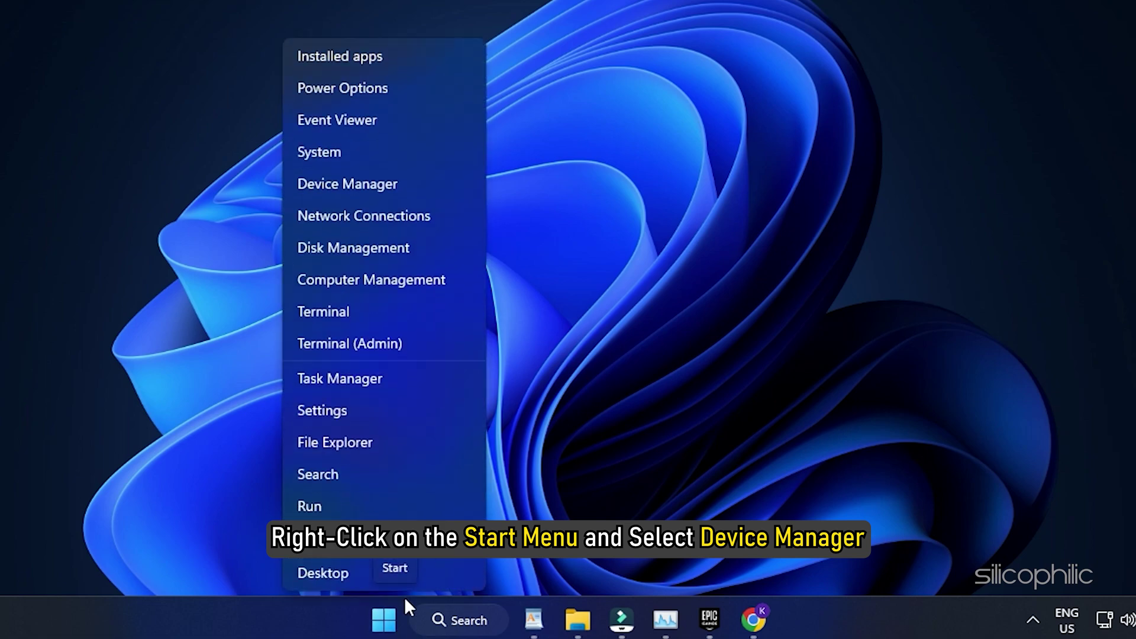
{"action": "left_click", "coordinate": [391, 179]}
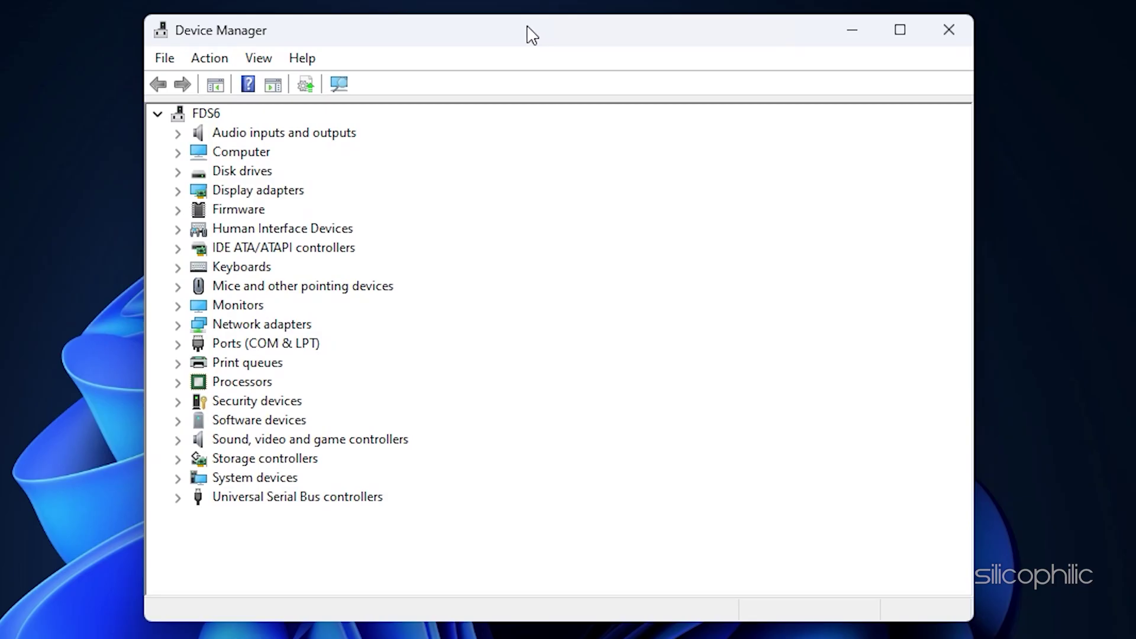
{"action": "left_click", "coordinate": [178, 192]}
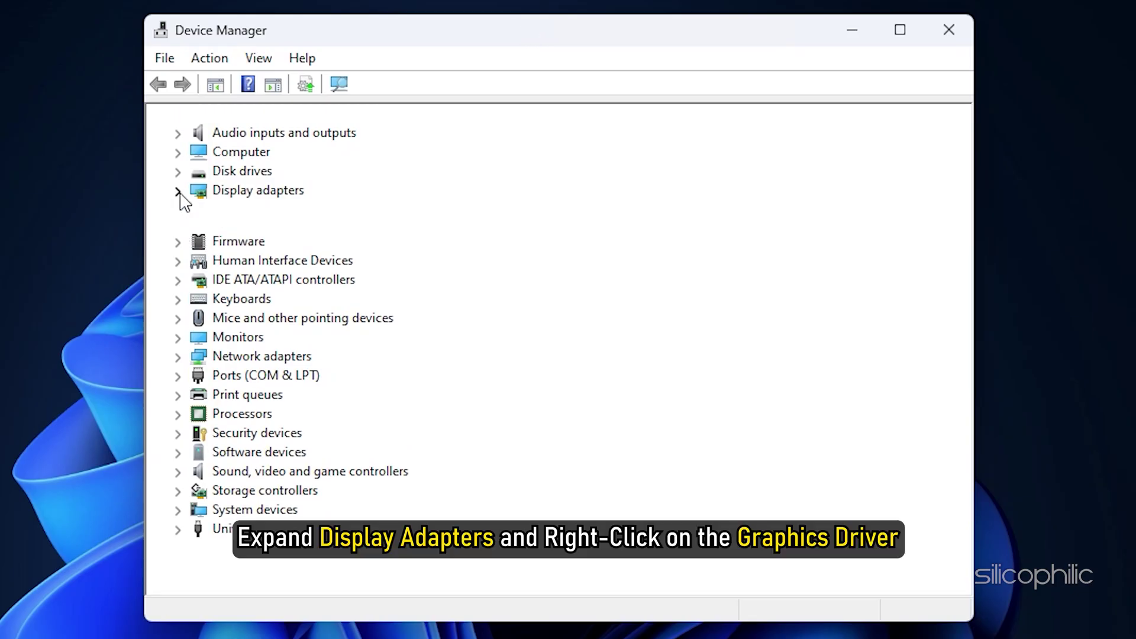
{"action": "right_click", "coordinate": [264, 212]}
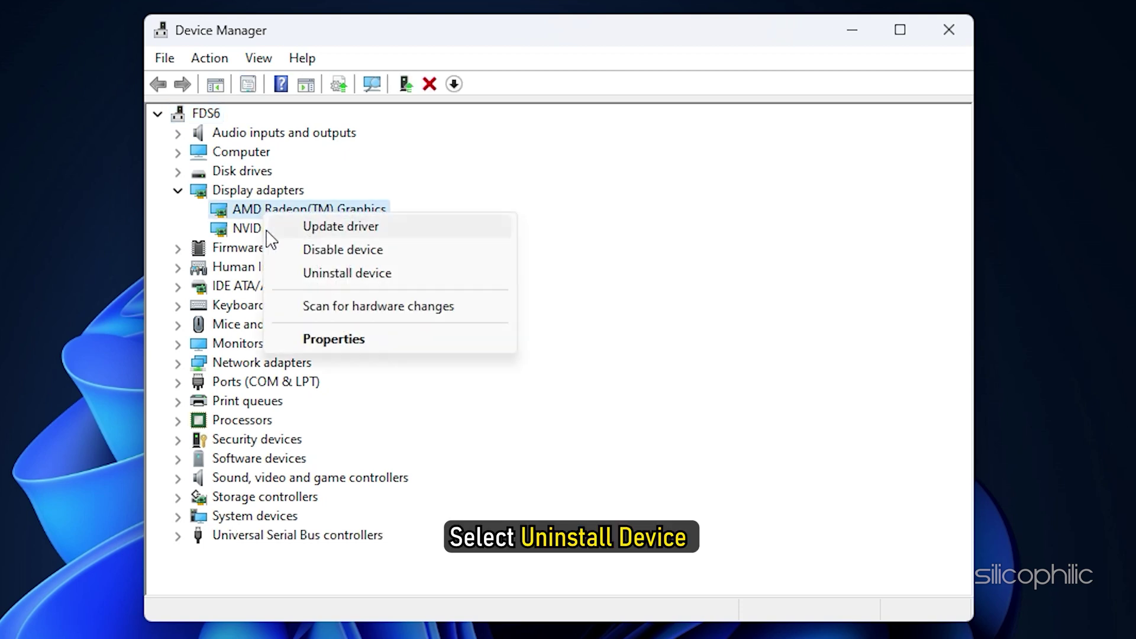
{"action": "left_click", "coordinate": [354, 289]}
{"action": "left_click", "coordinate": [374, 364]}
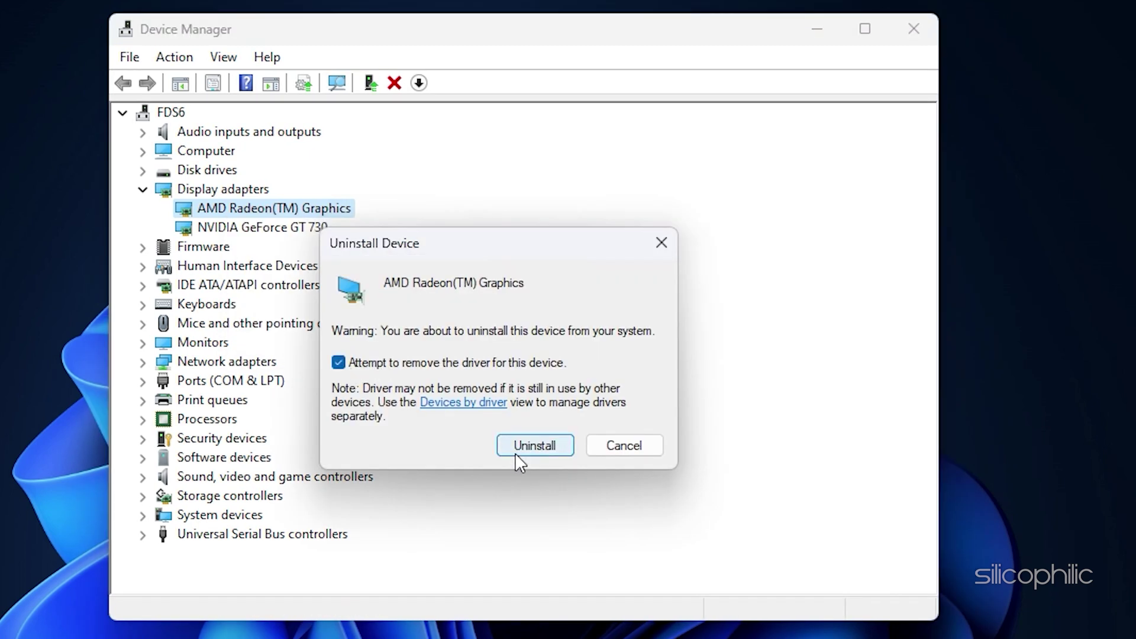